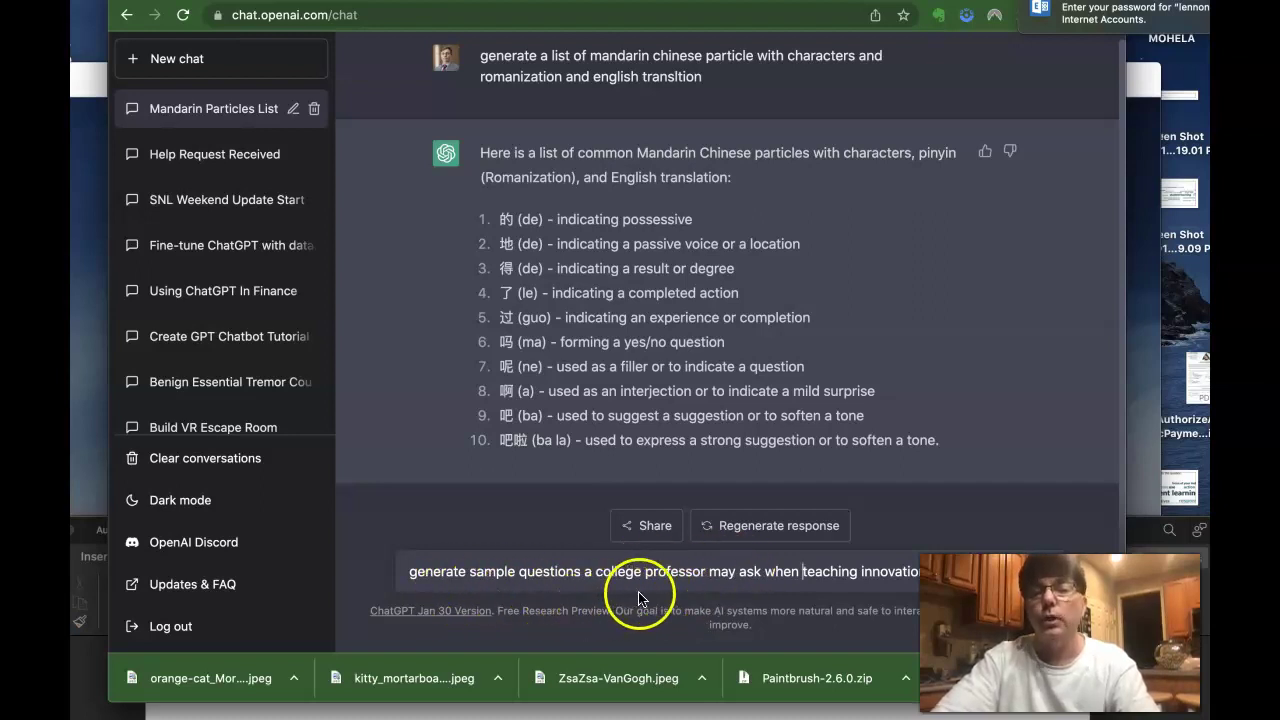
- Submit the prepared prompt asking for sample questions a college professor may ask when teaching innovation
scroll(755, 600, "down", 1)
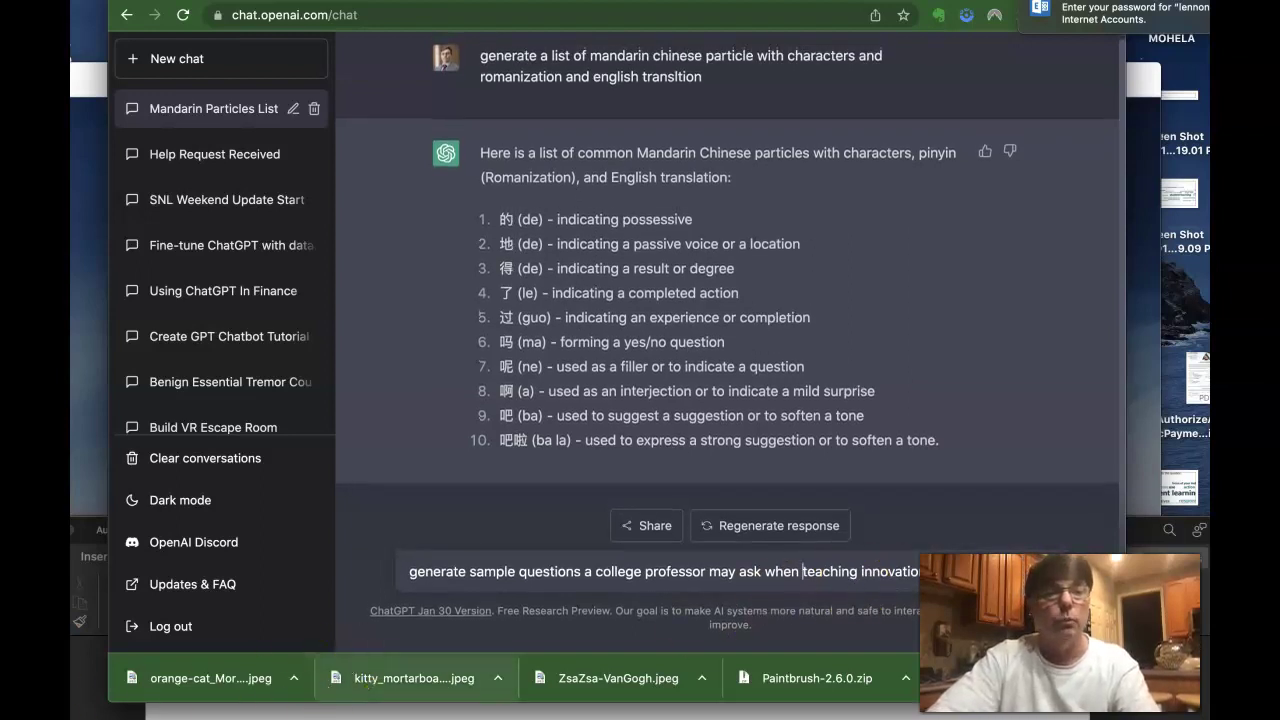
key("Return")
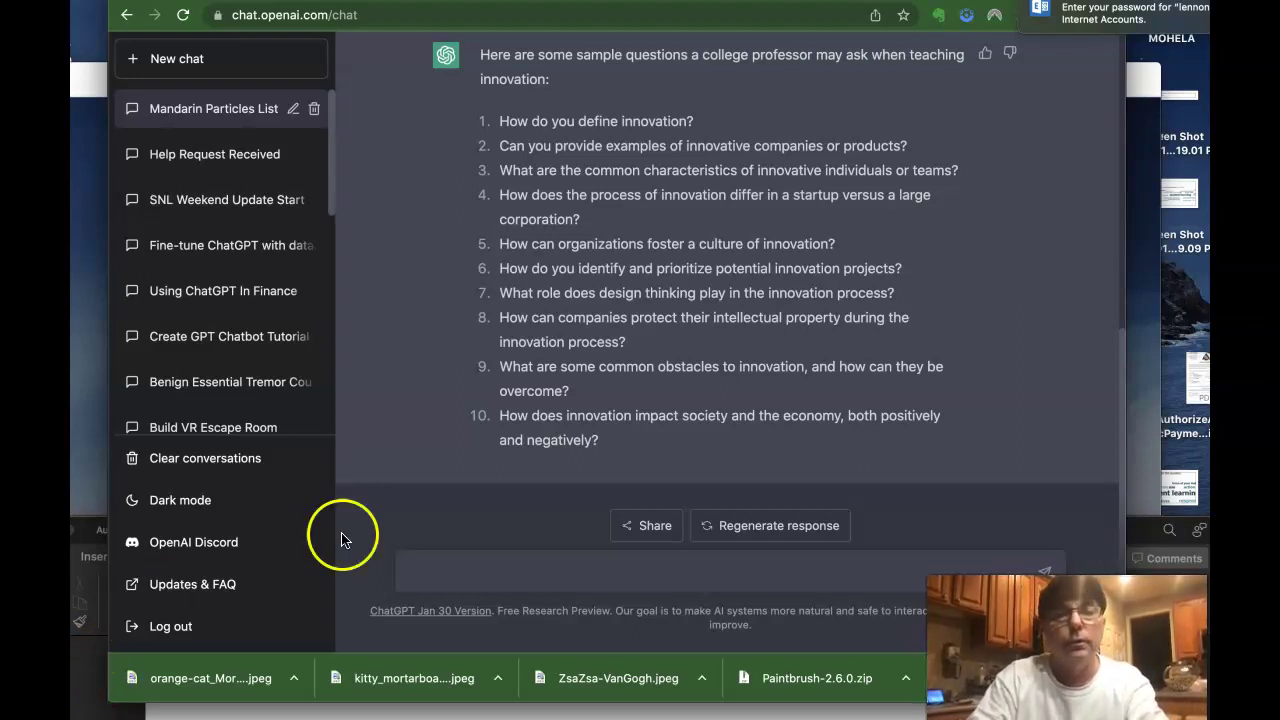
- Send the prompt "create an outline for an undergraduate course in innovation"
left_click(503, 566)
type("cre")
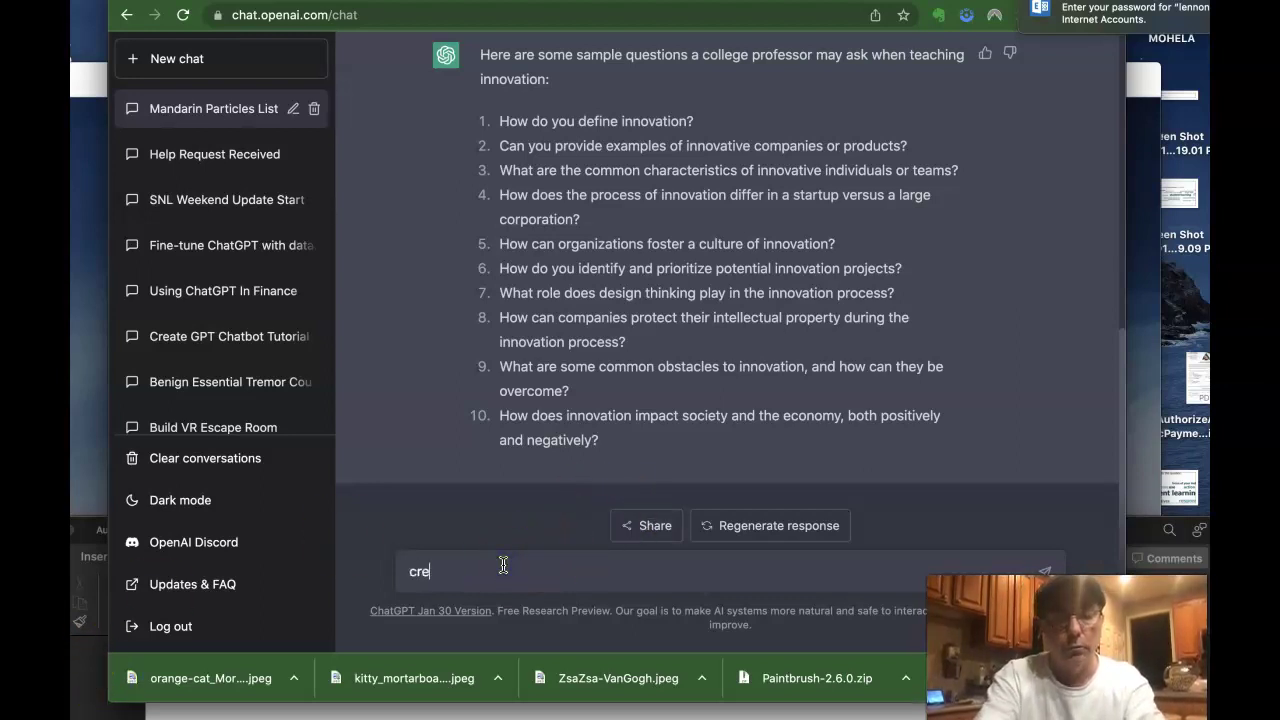
type("ate an oitline for")
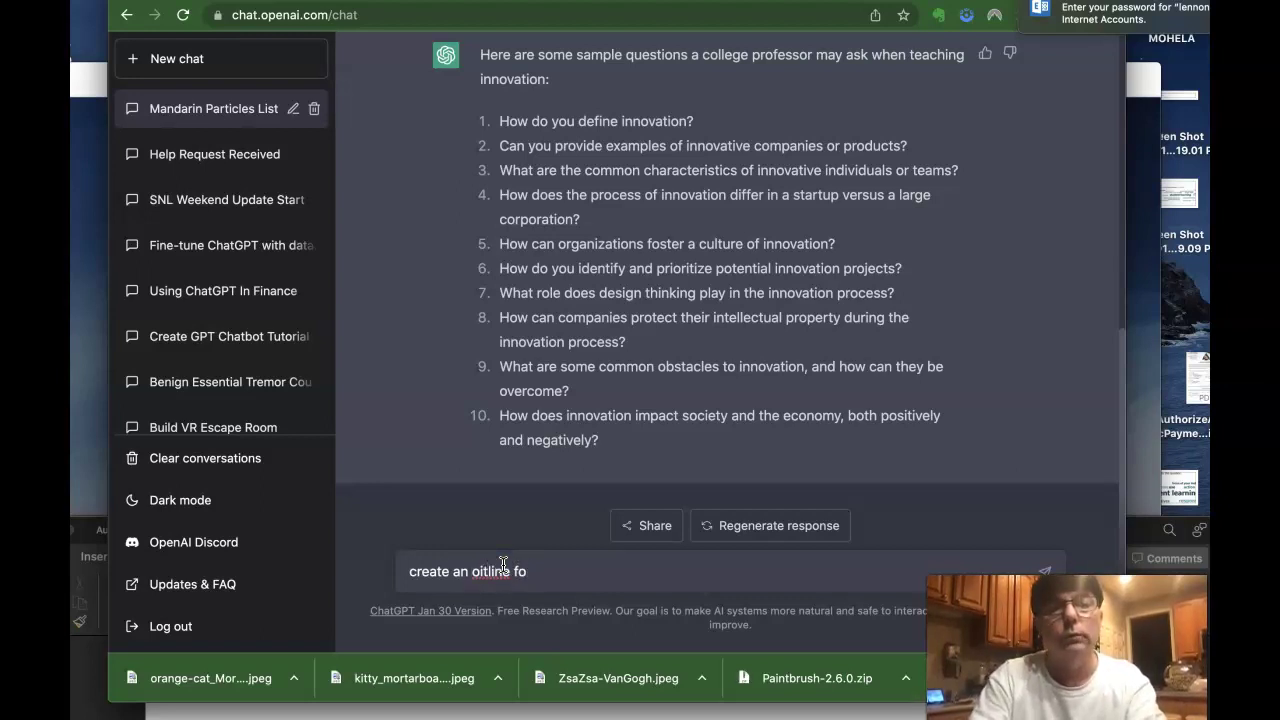
key("BackSpace")
key("BackSpace")
key("BackSpace")
key("BackSpace")
key("BackSpace")
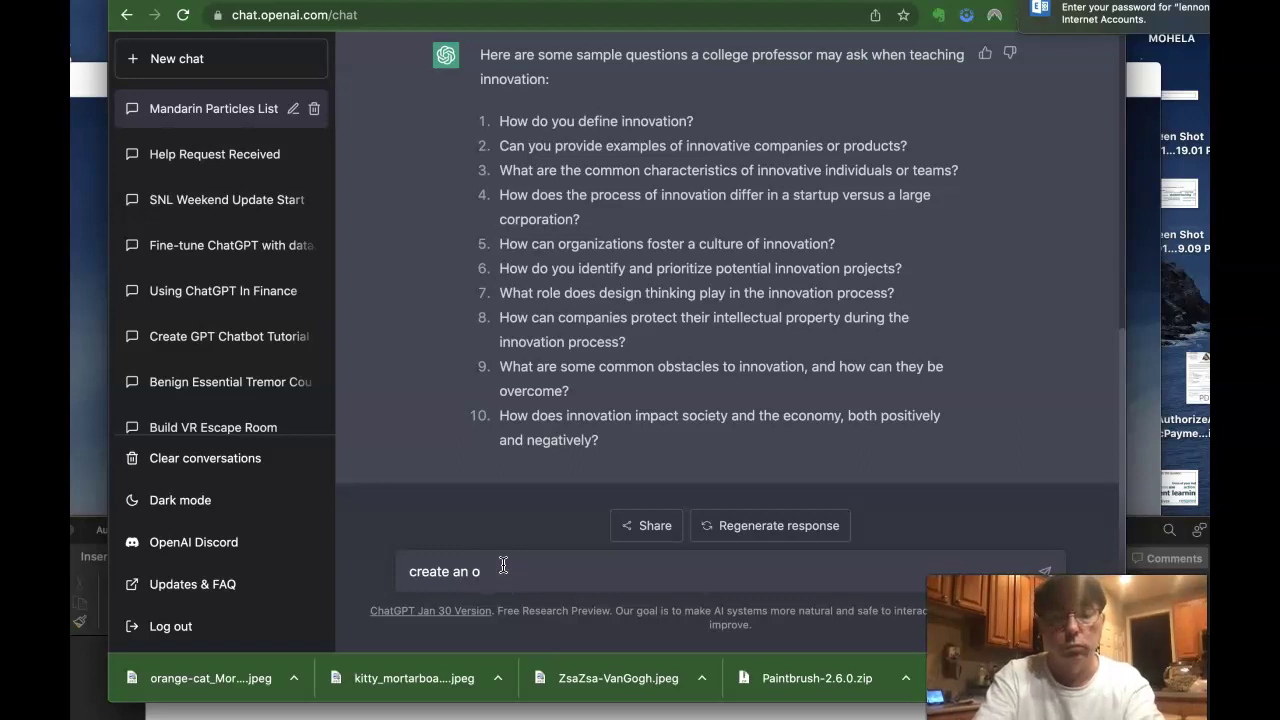
type("utline for ")
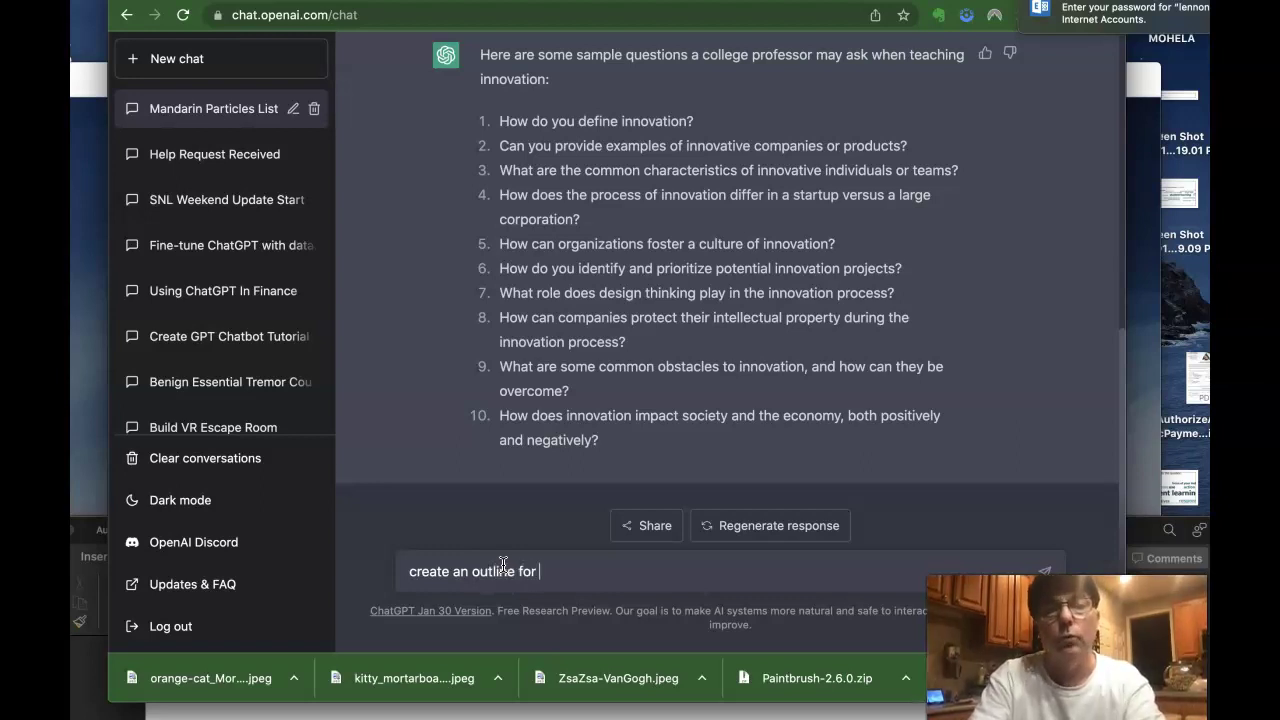
type("an und")
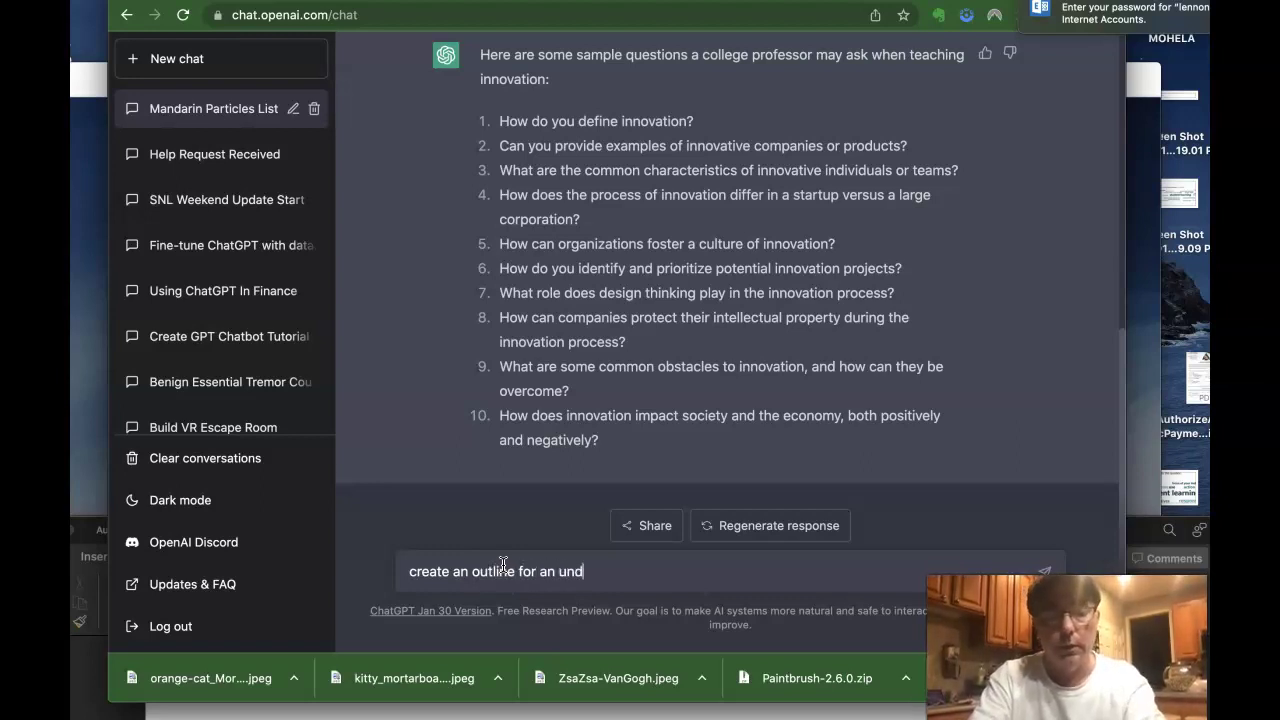
type("ergradua")
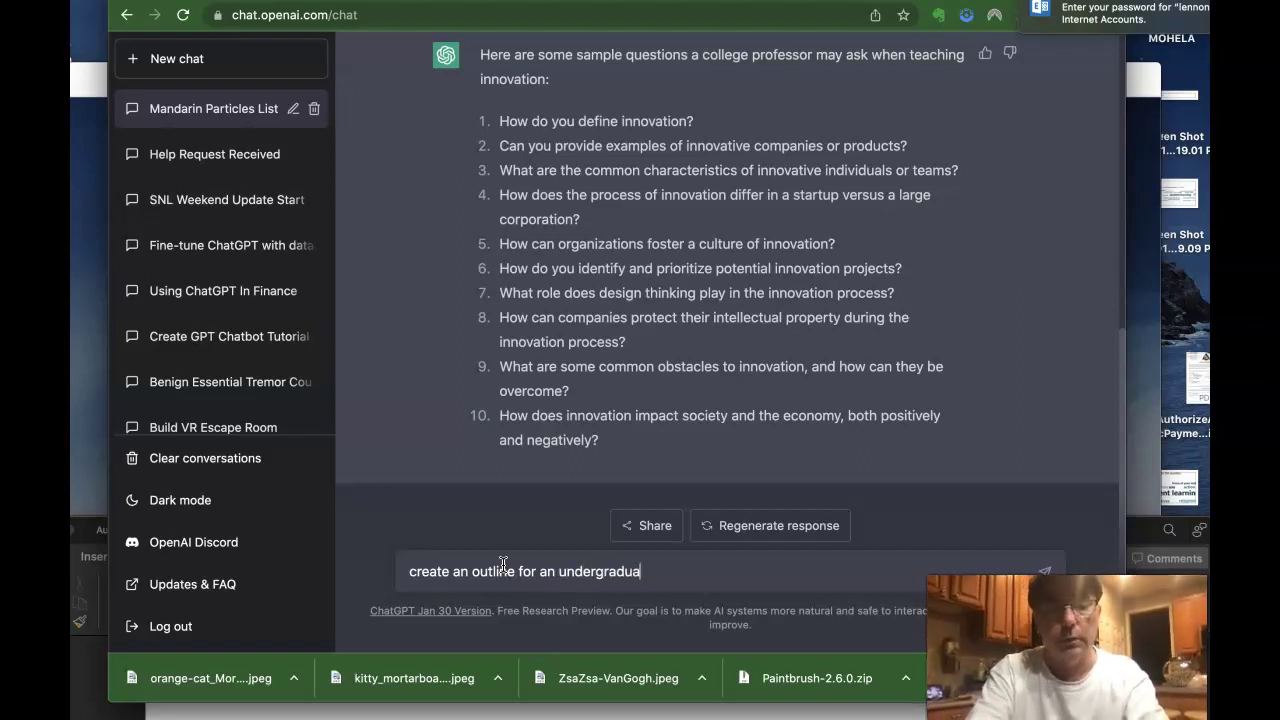
type("te c")
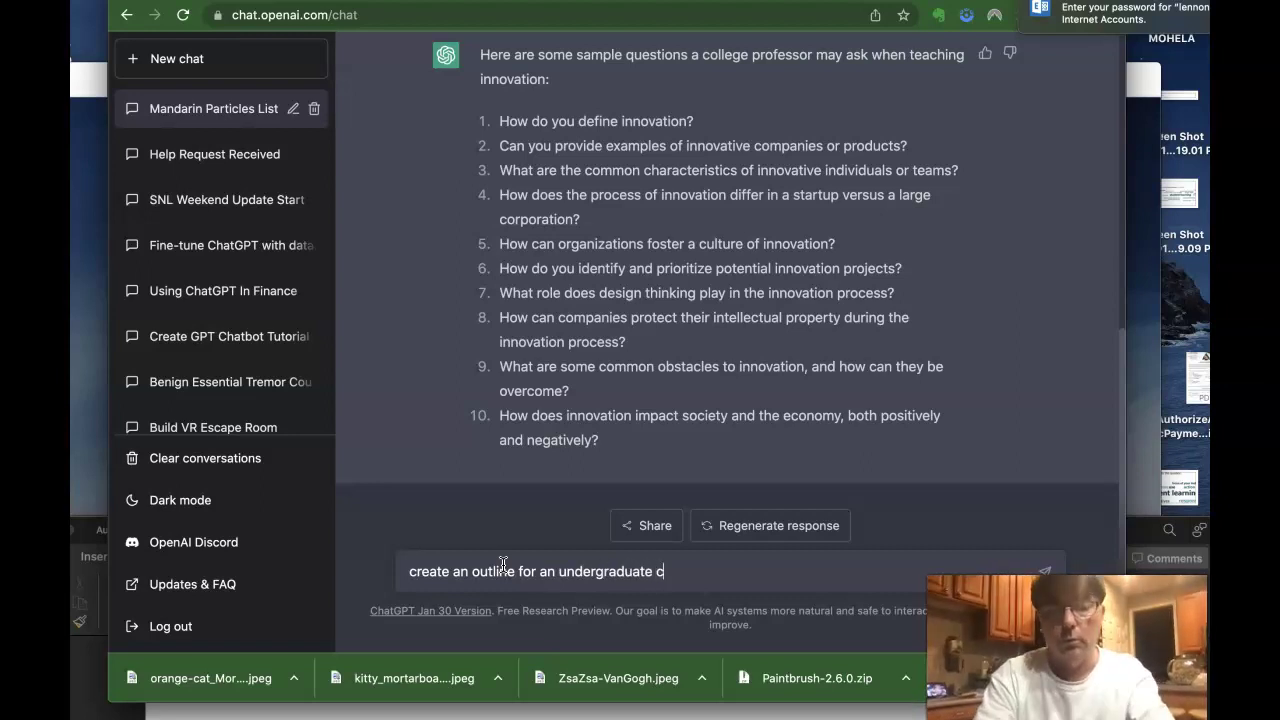
type("ourse i")
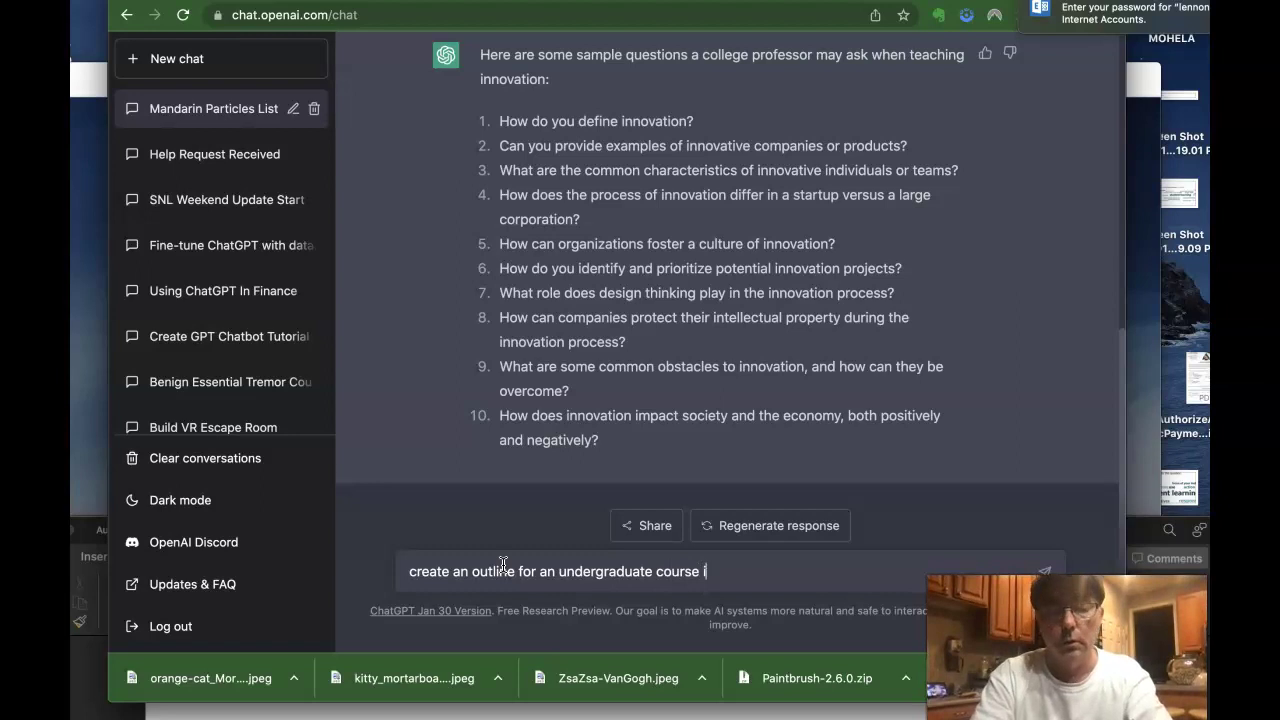
type("n inno")
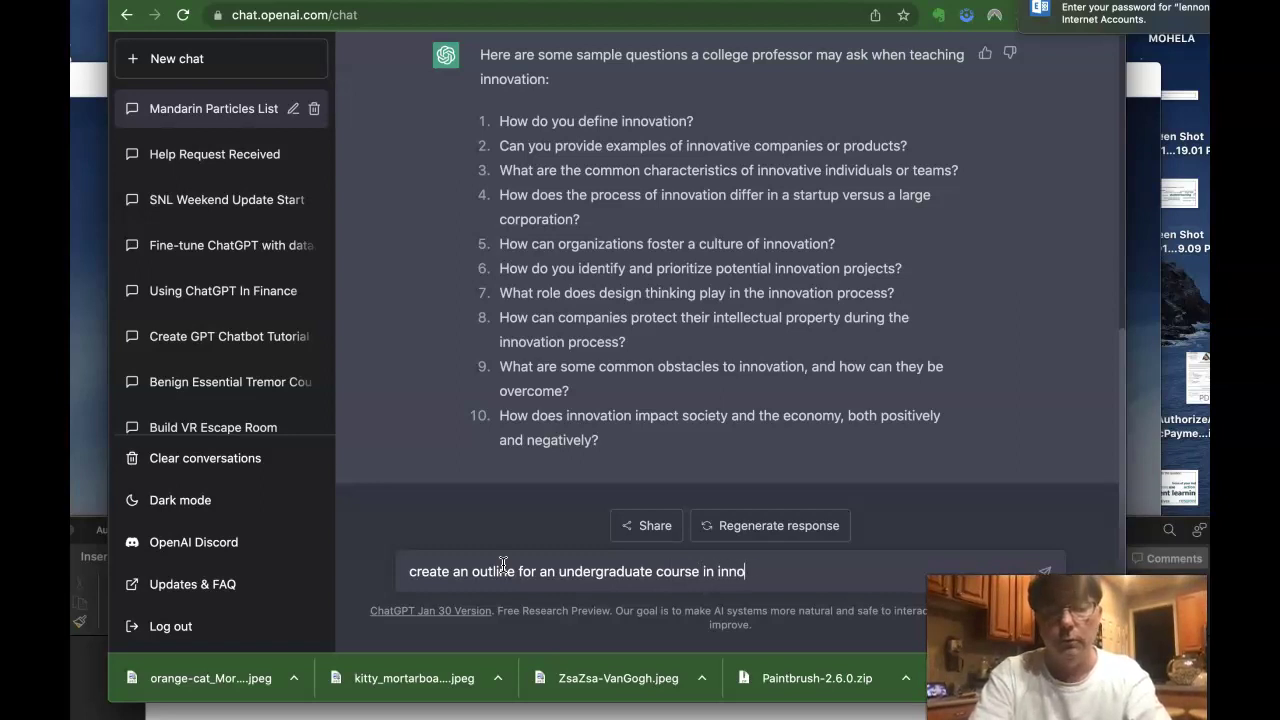
type("vatio")
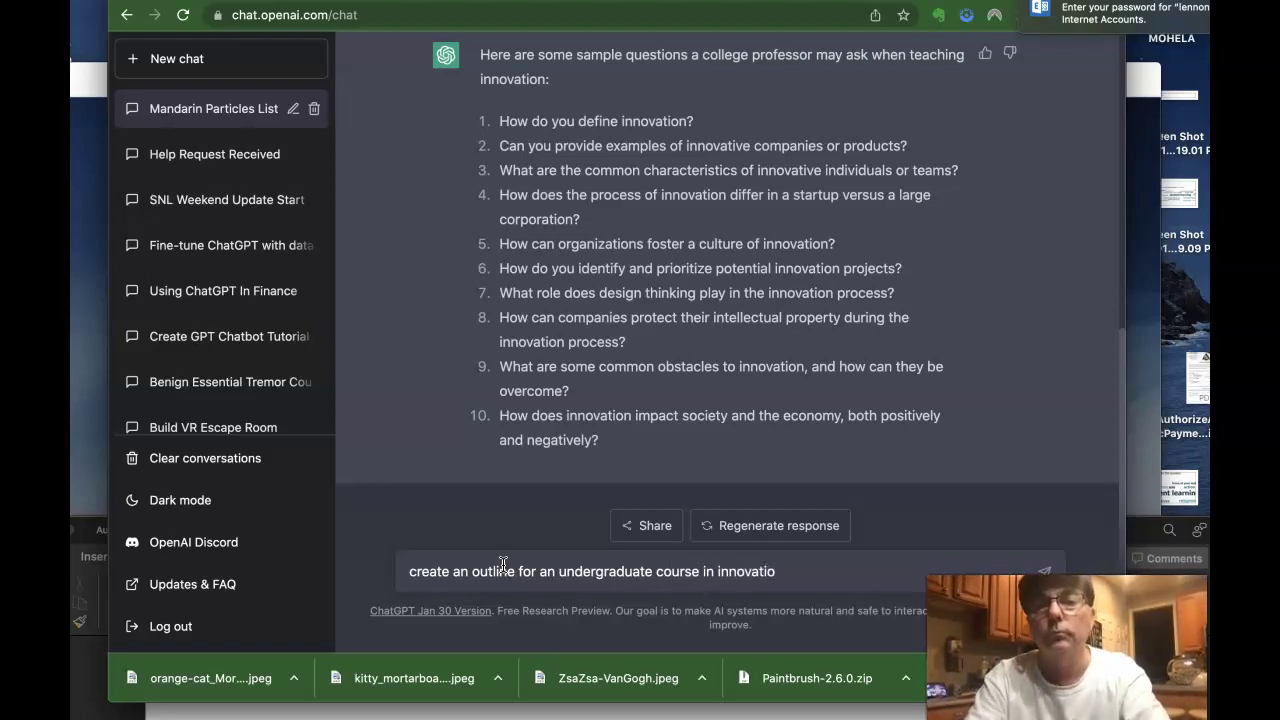
type("n")
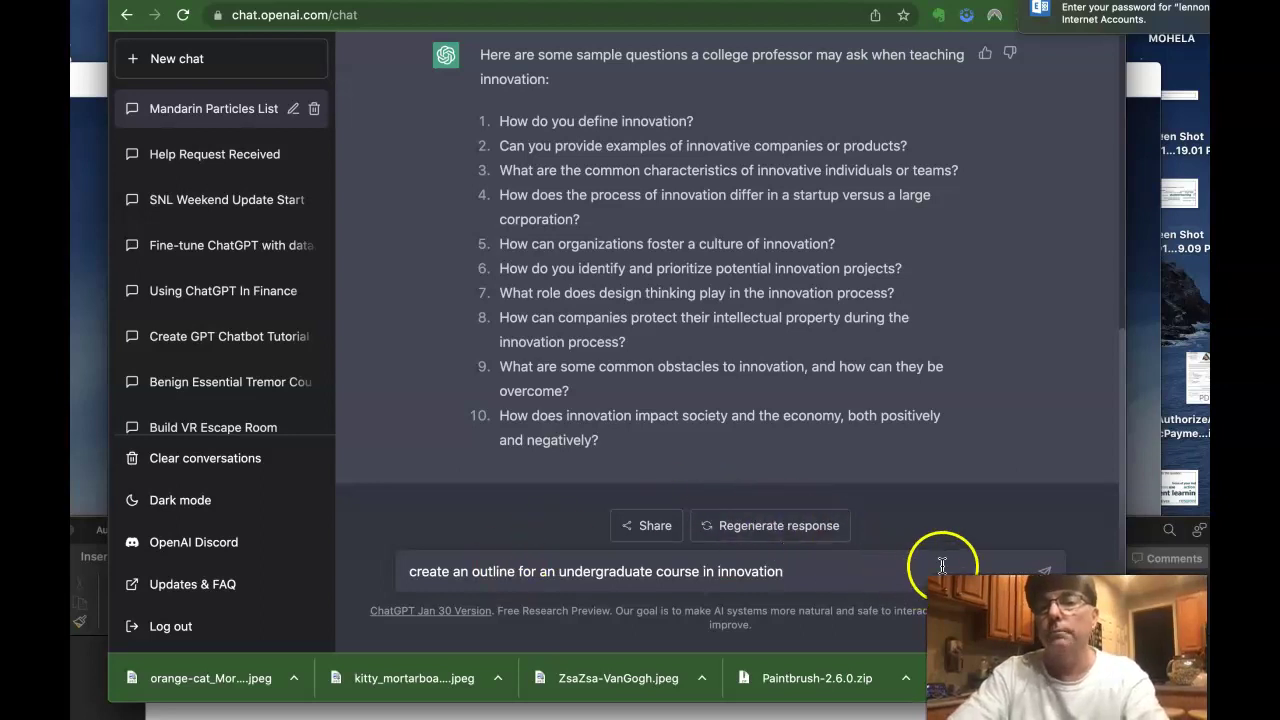
left_click(1045, 571)
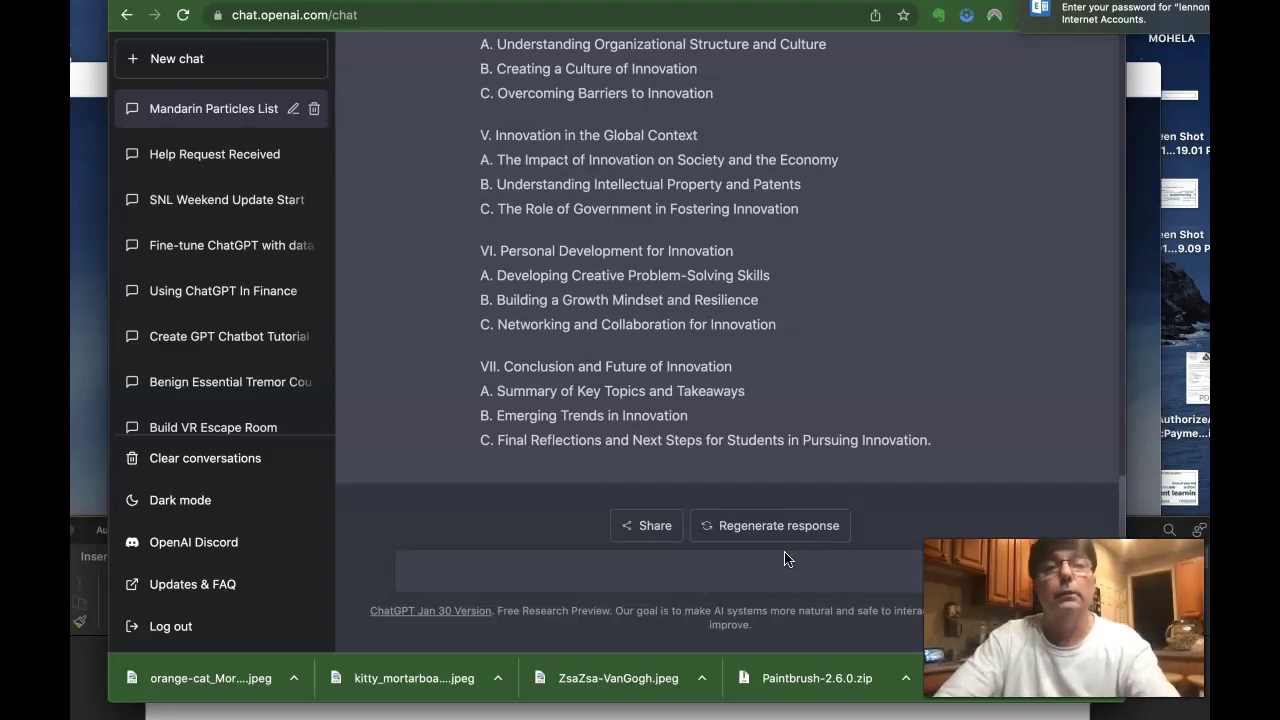
- Send a follow-up prompt asking to expand the outline's topic of innovation in global context
scroll(750, 418, "up", 2)
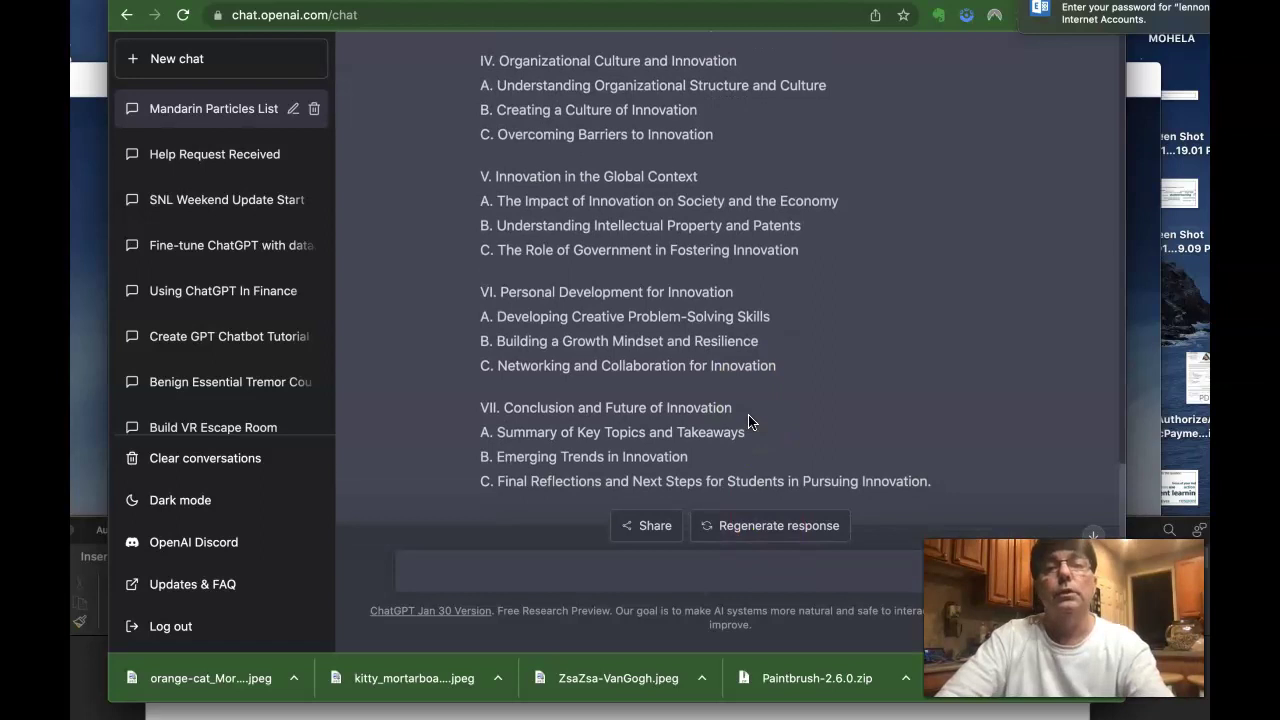
left_click(497, 562)
type("e")
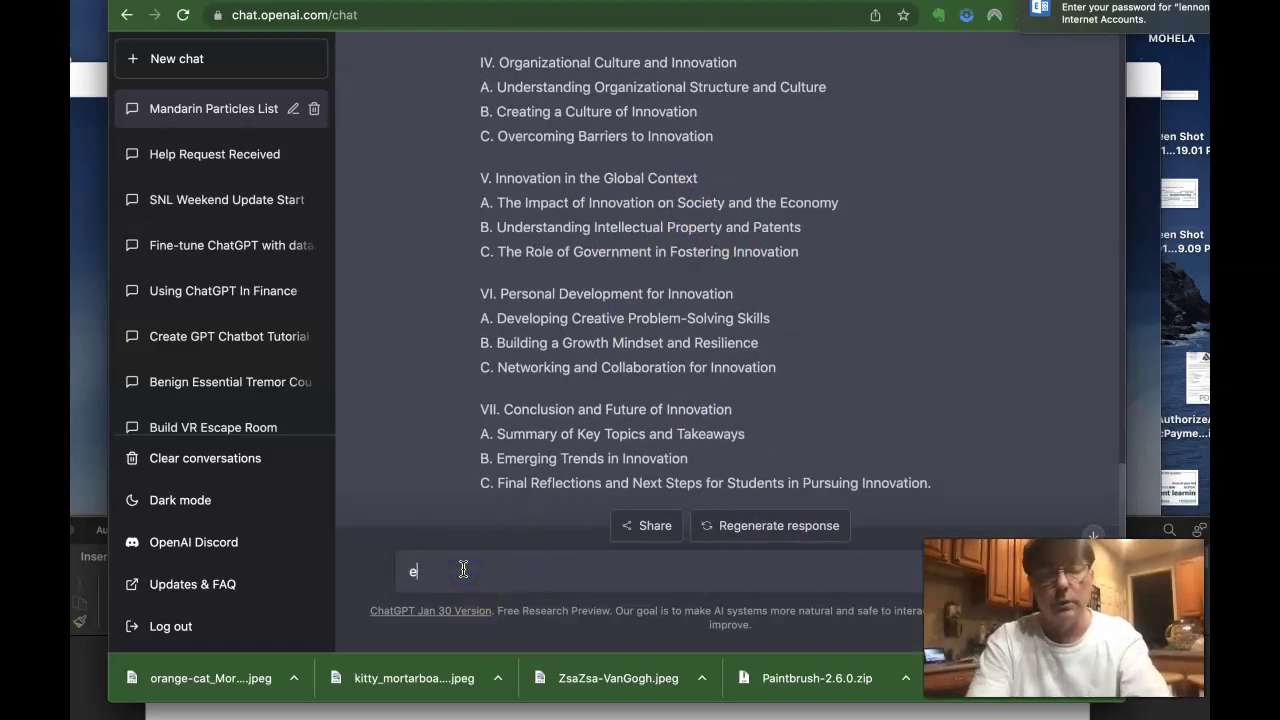
type("xpan")
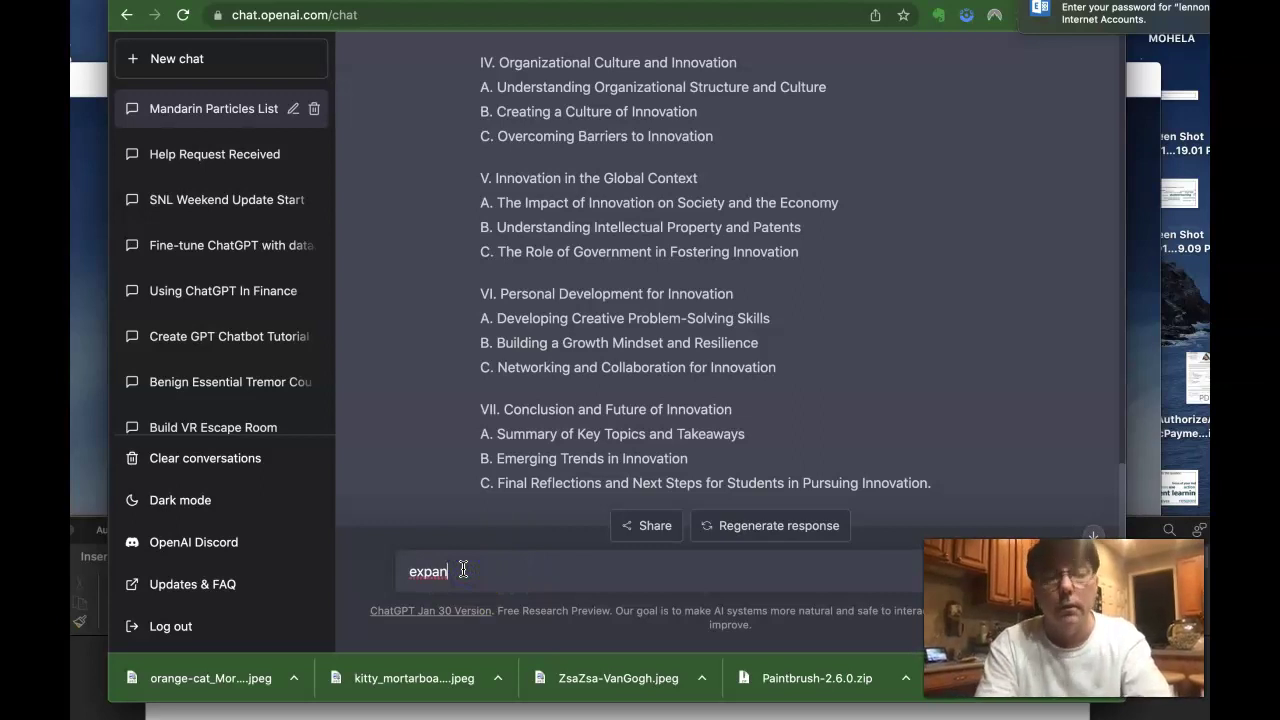
type("d in inn")
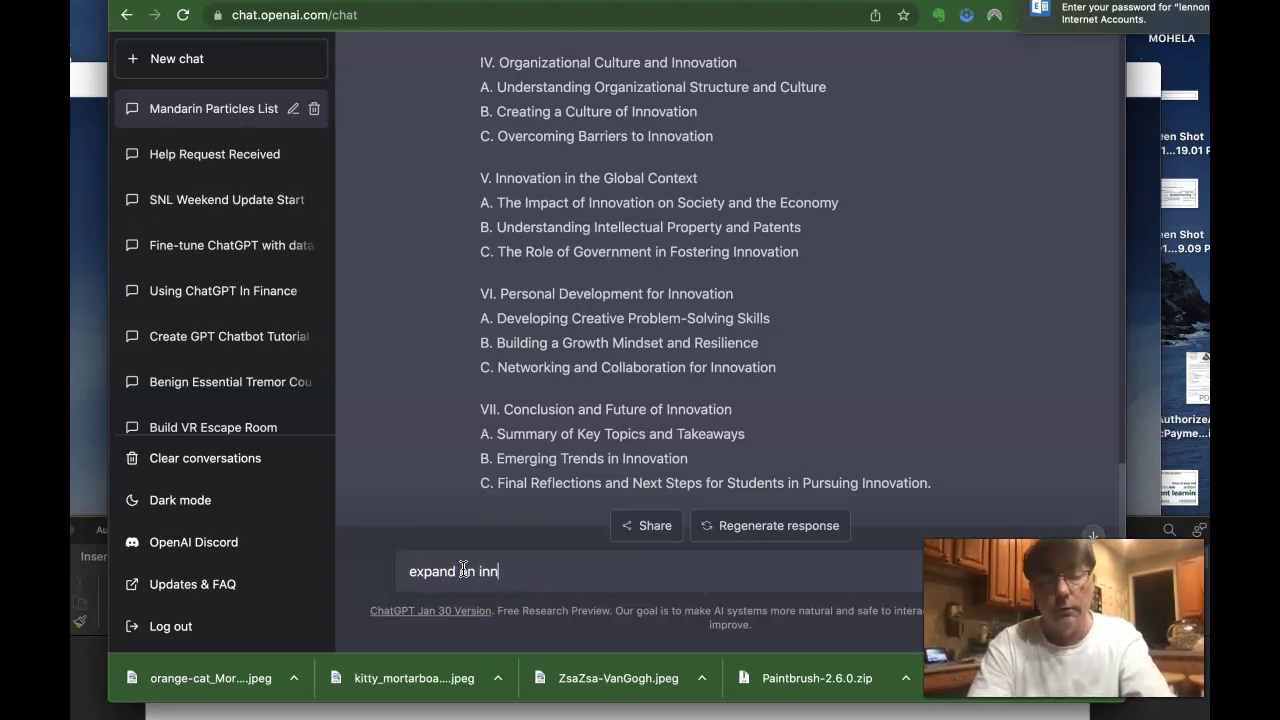
type("ovation in ")
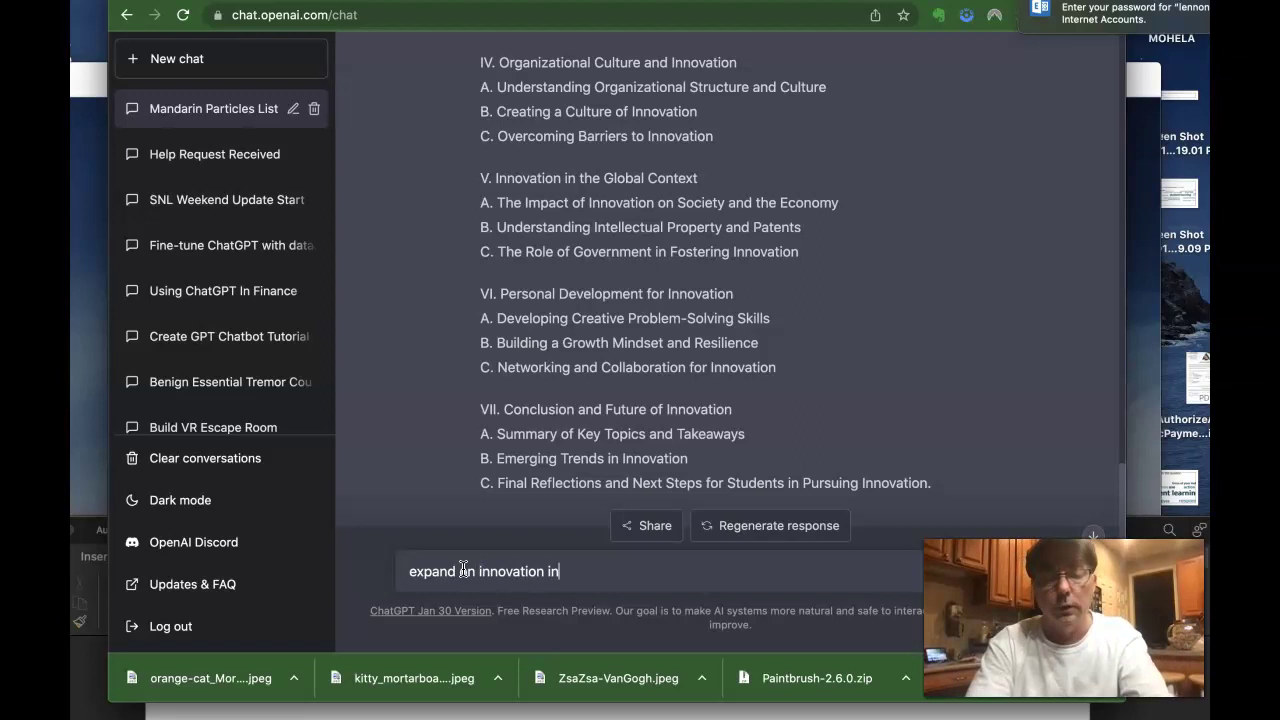
type("global")
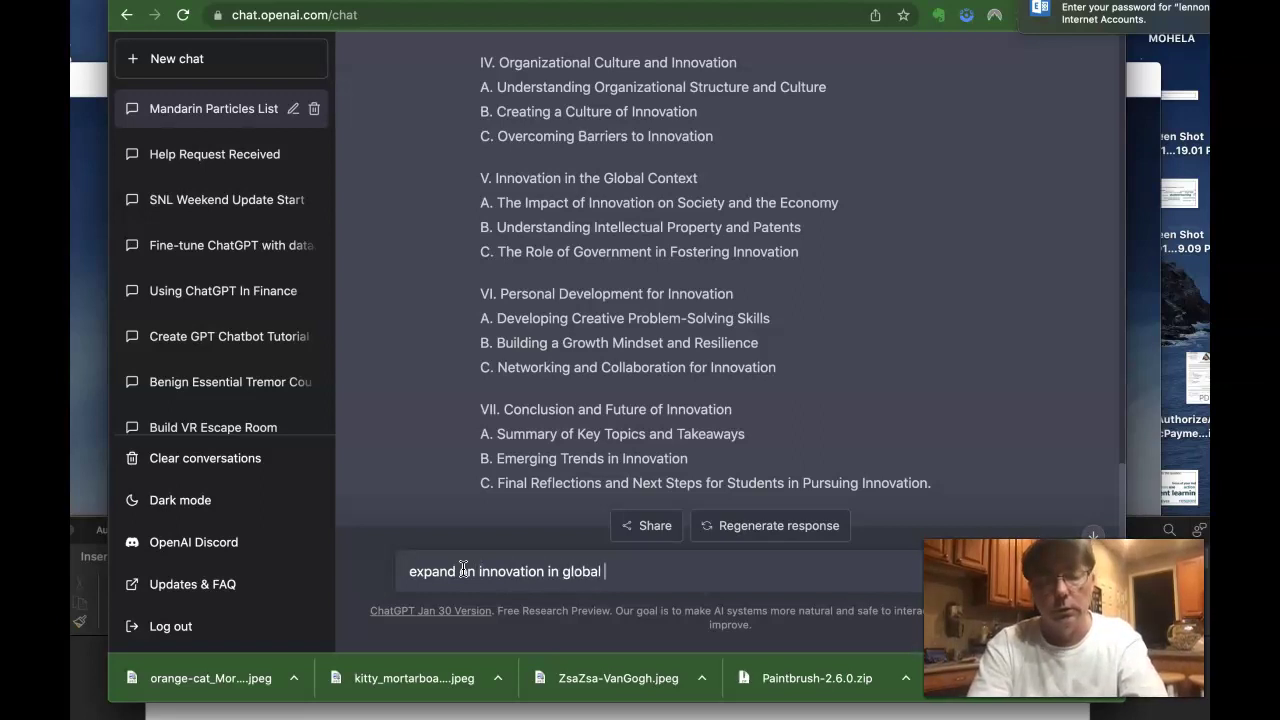
type(" co")
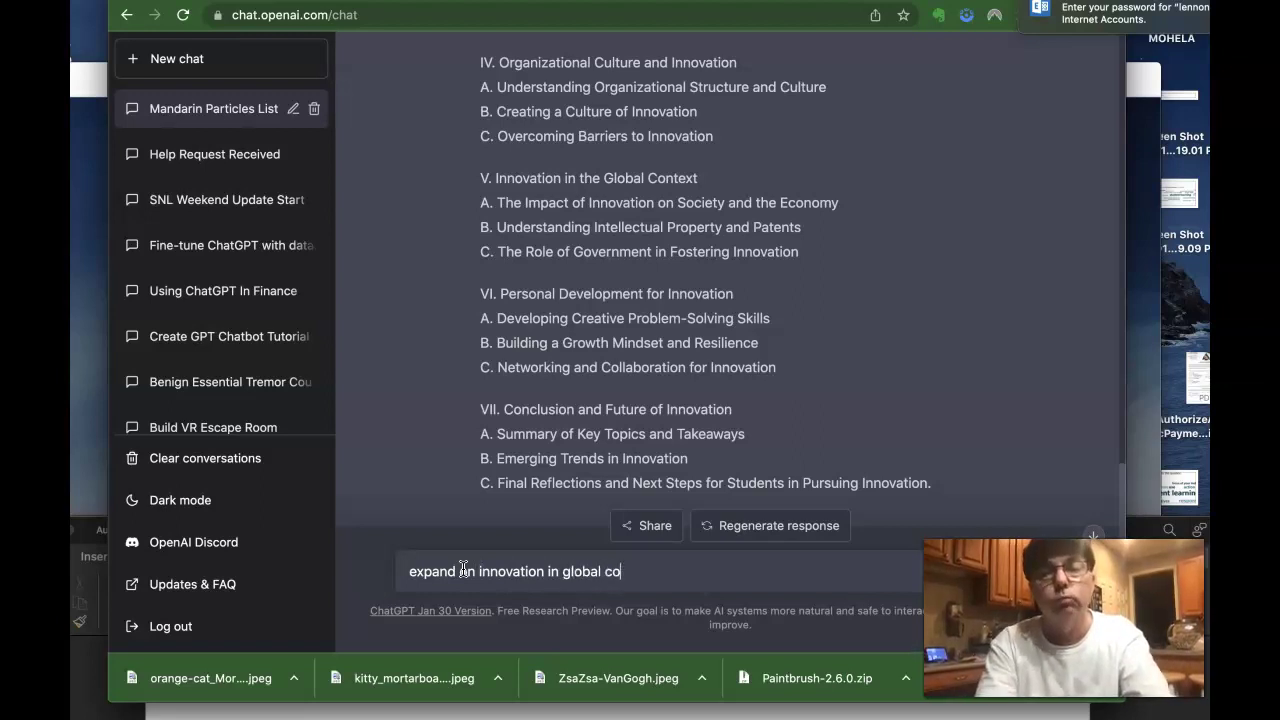
type("ntext")
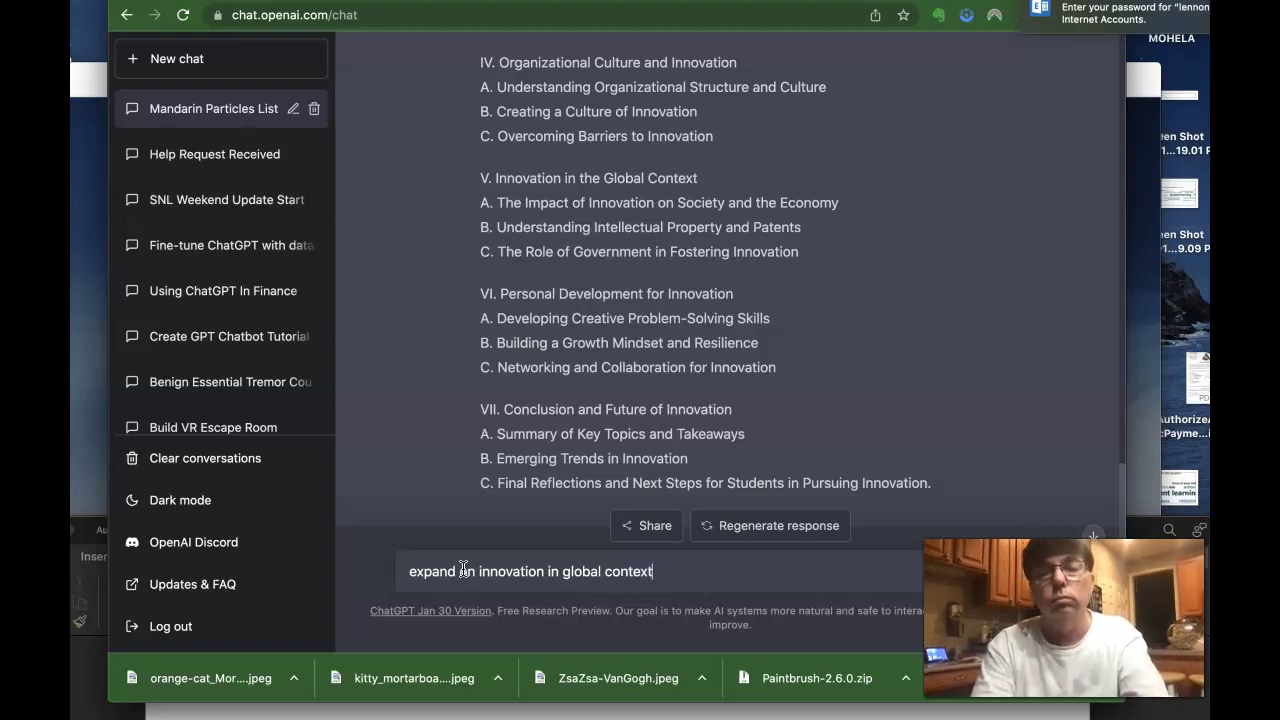
key("Return")
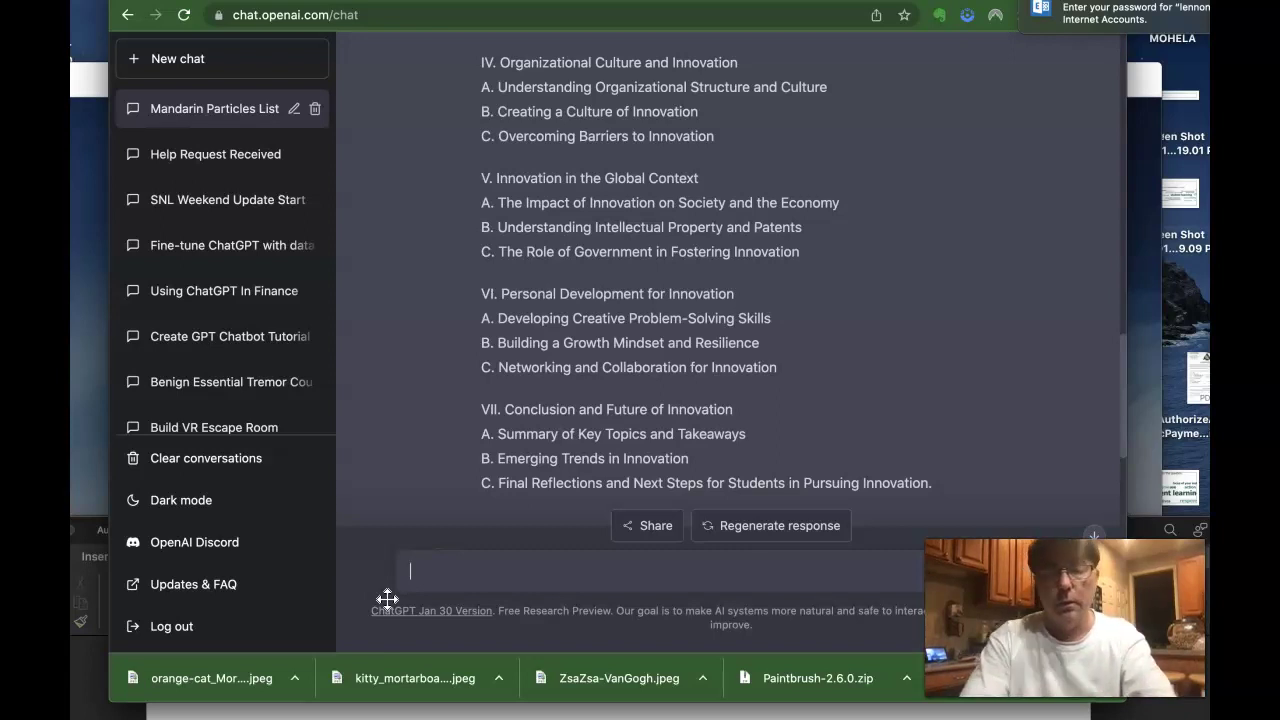
- Draft a follow-up prompt asking to expand upon innovation in global context with examples and class exercises
left_click(387, 598)
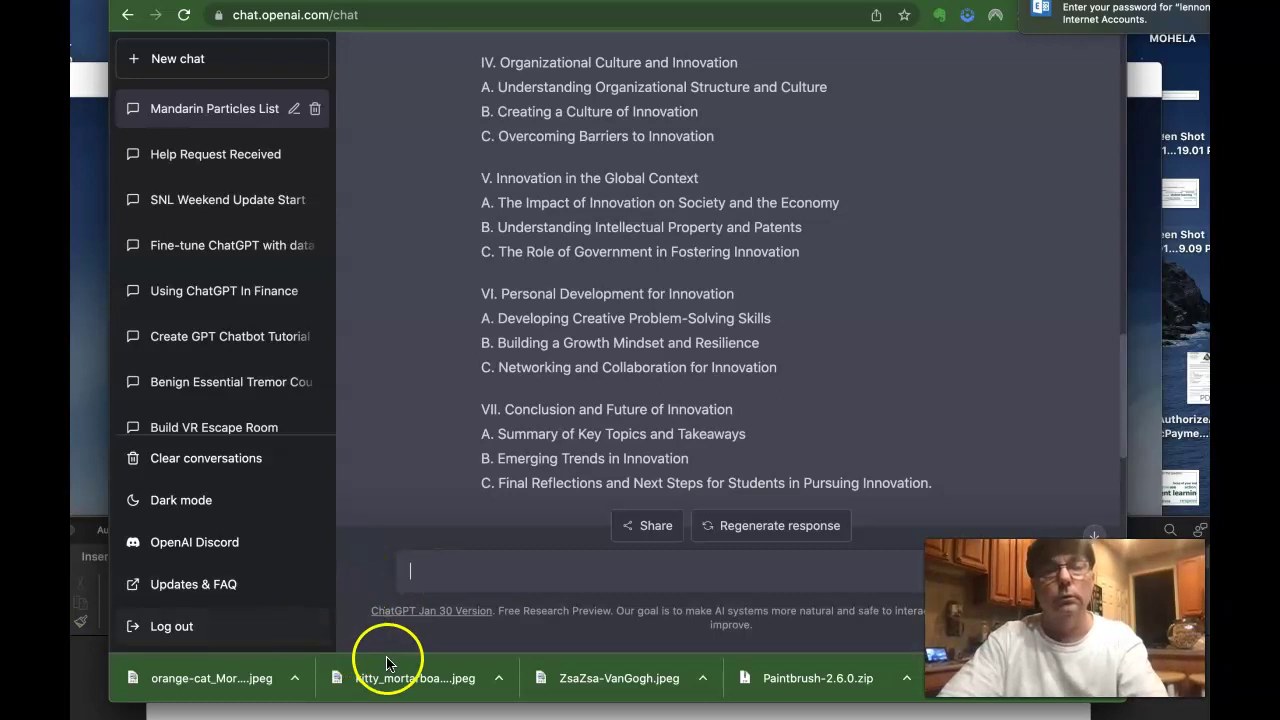
type("e")
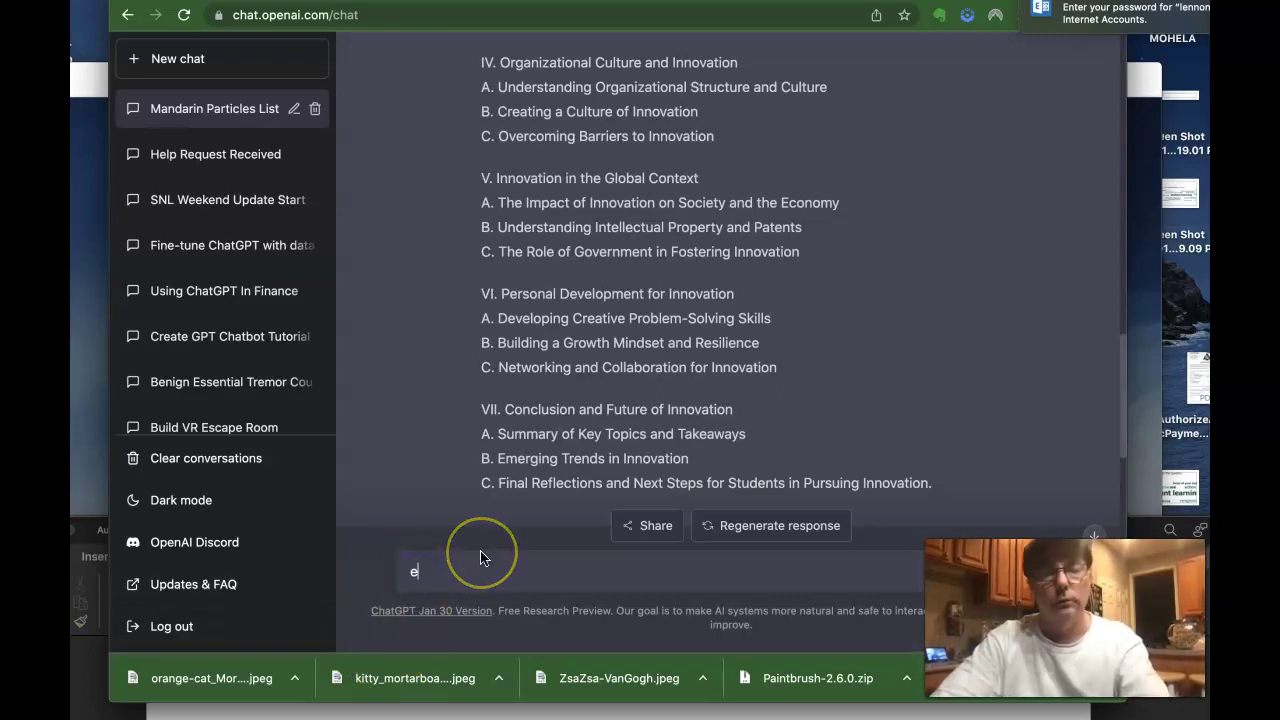
type("x")
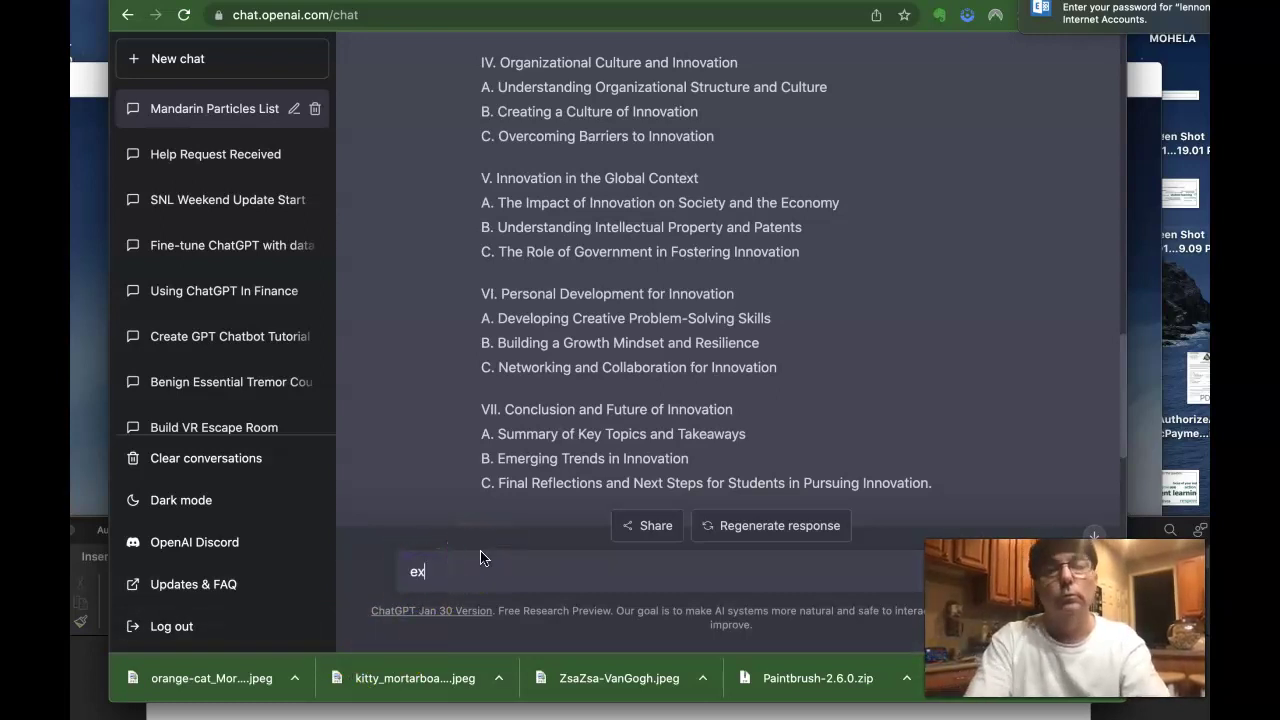
type("pand u")
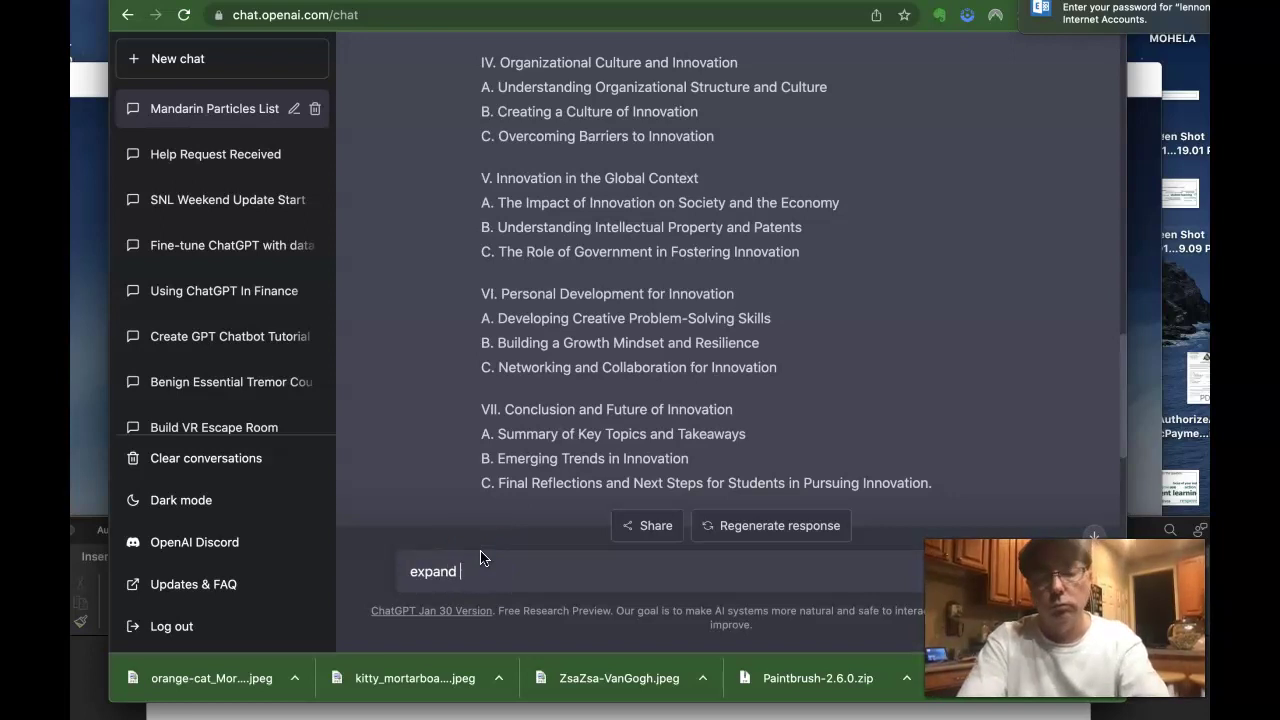
type("pon")
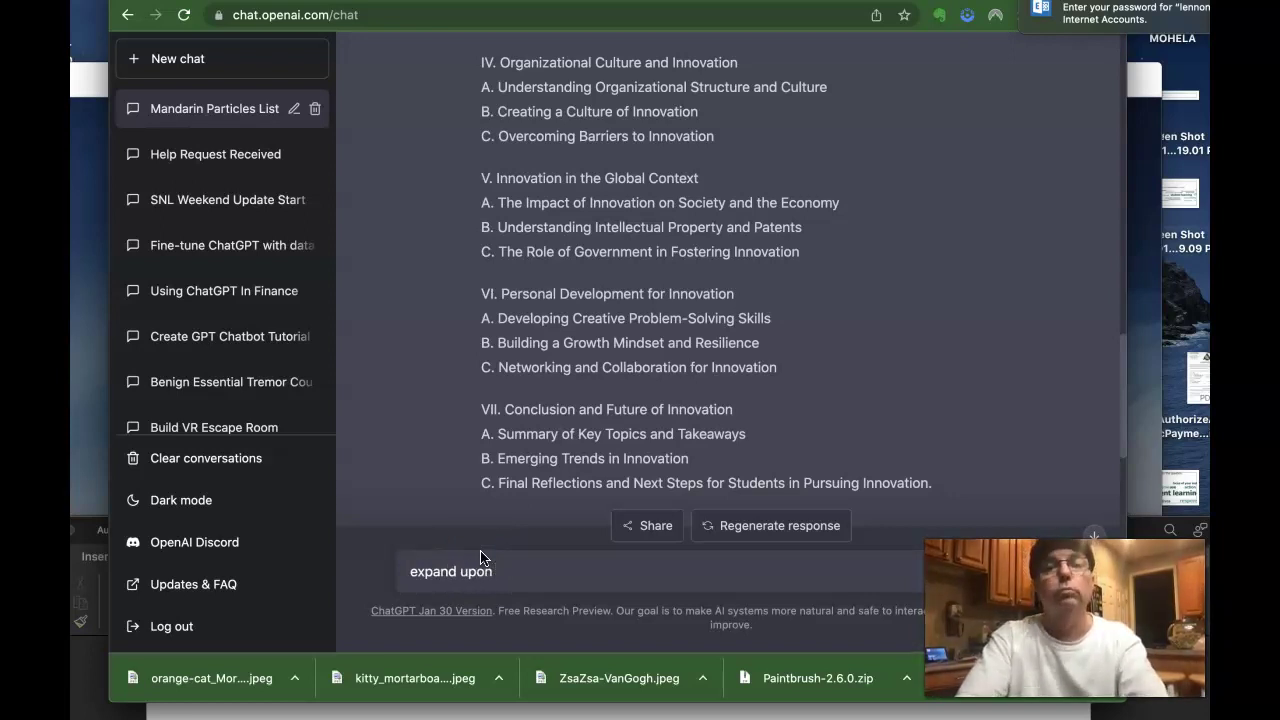
type(" inno")
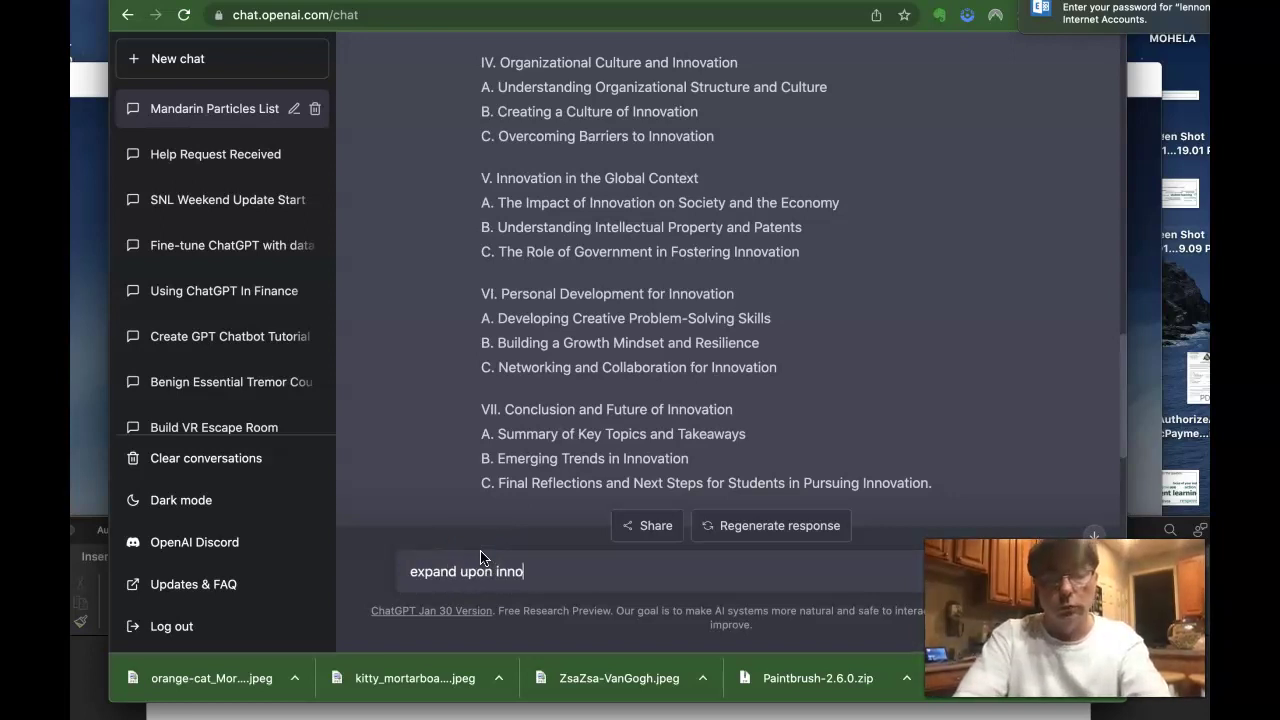
type("vation ")
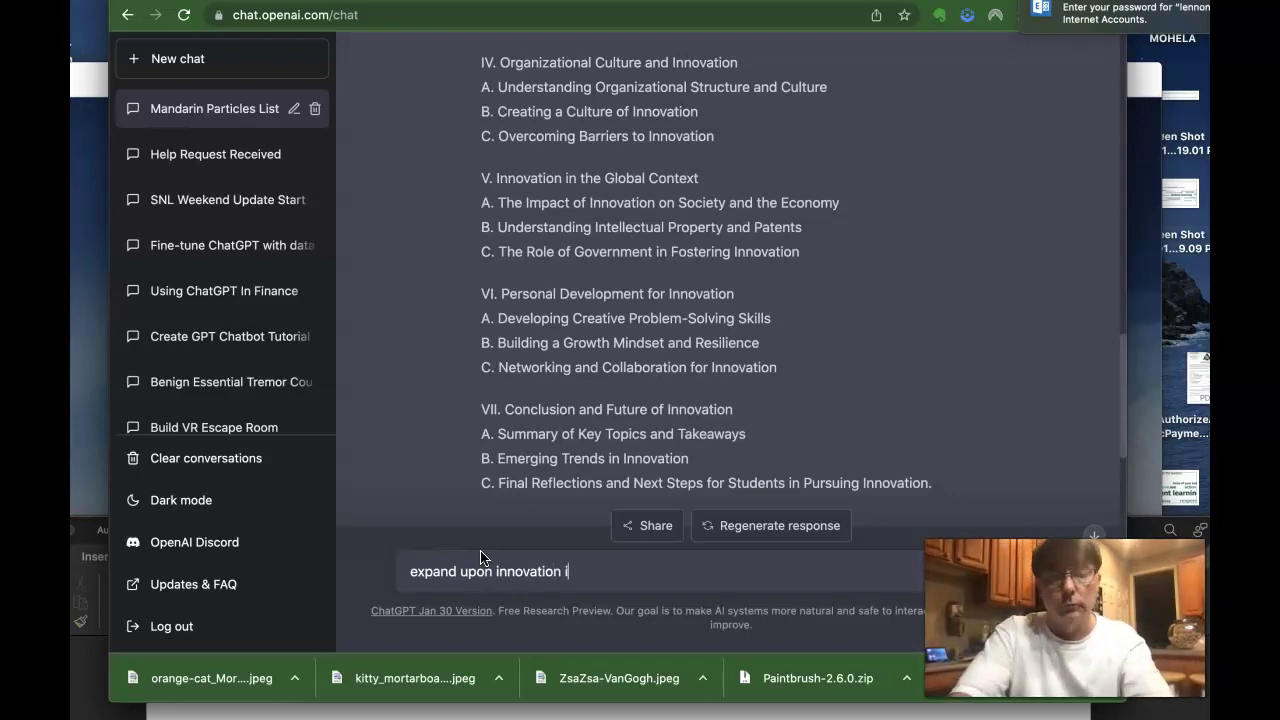
type("in global ")
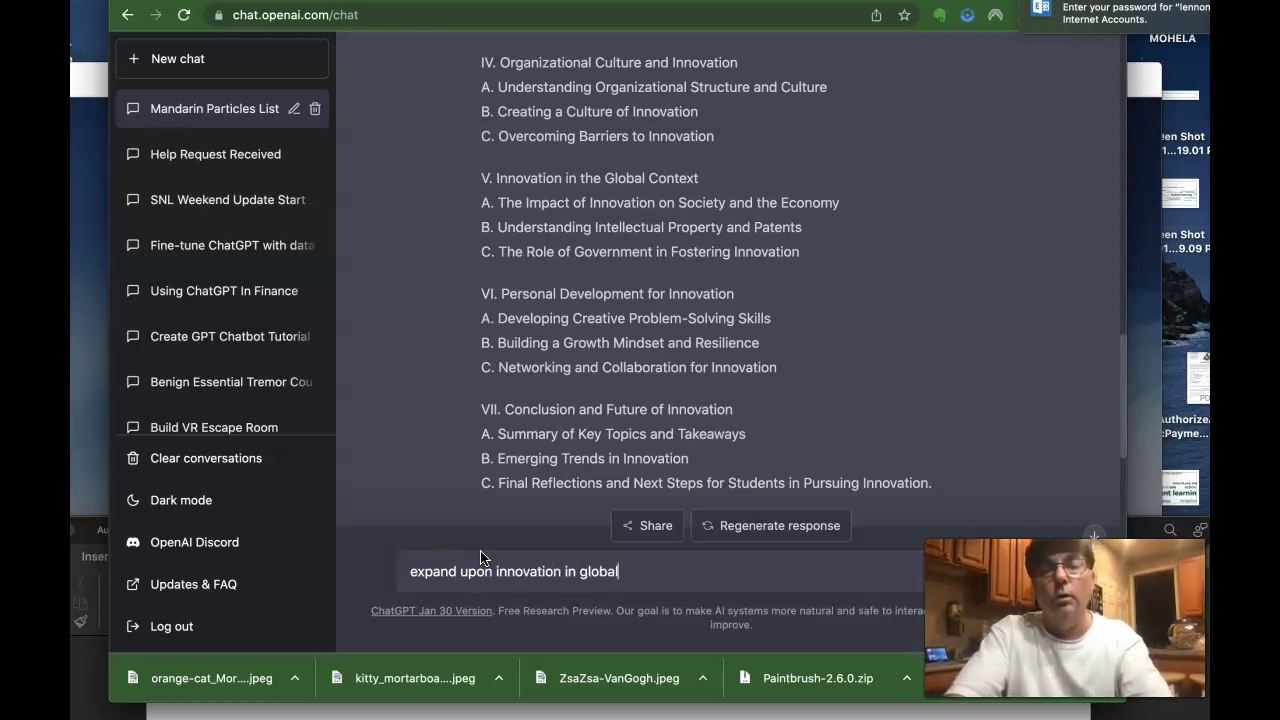
type("conte")
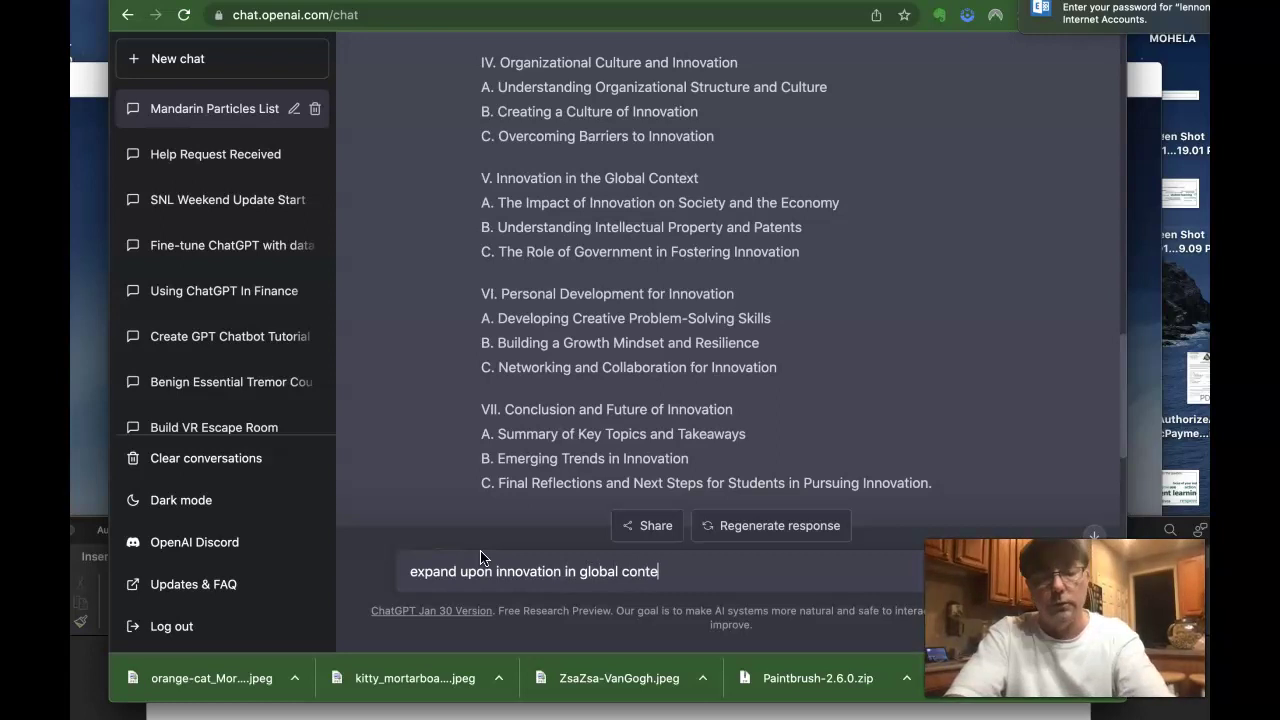
type("xt with")
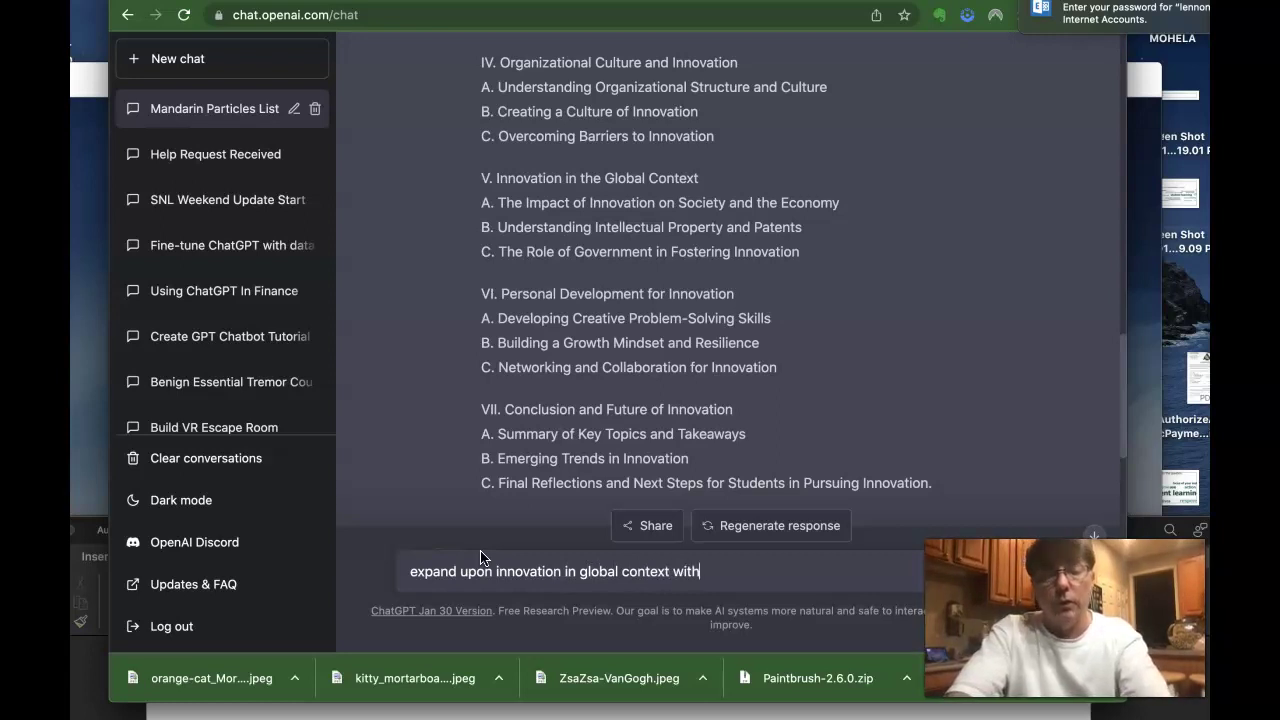
type(" examples ")
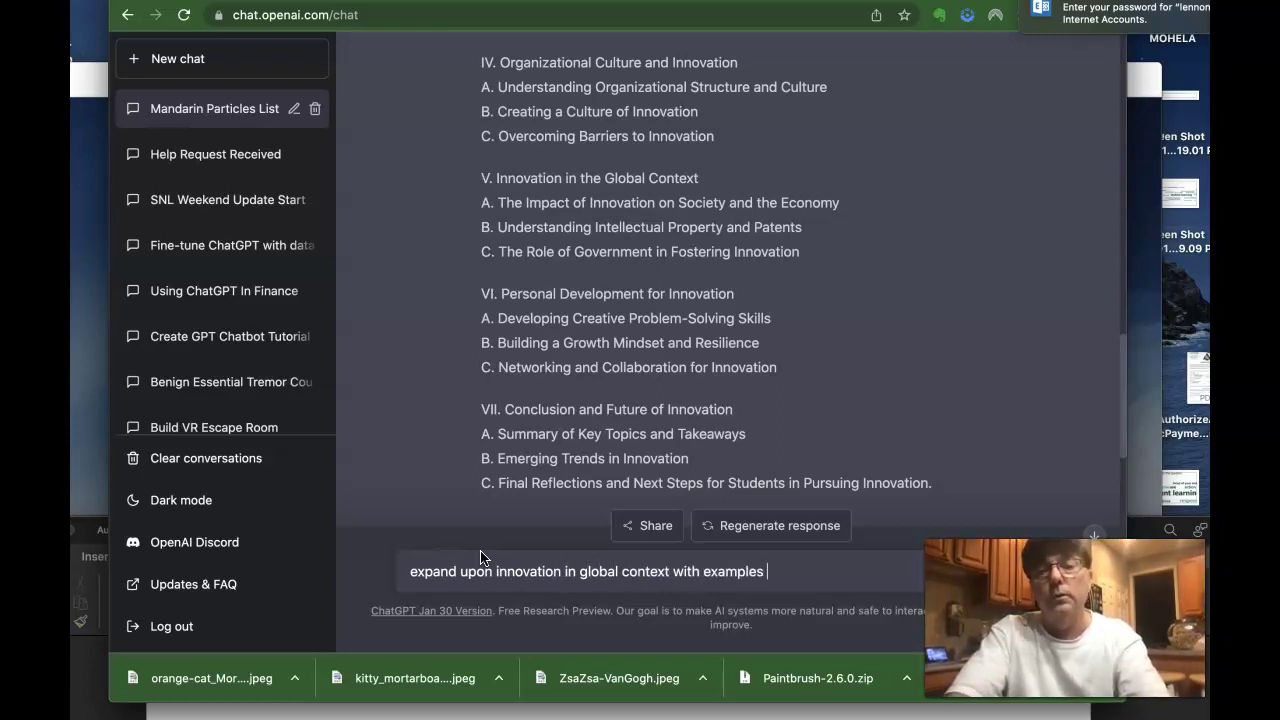
type("and c")
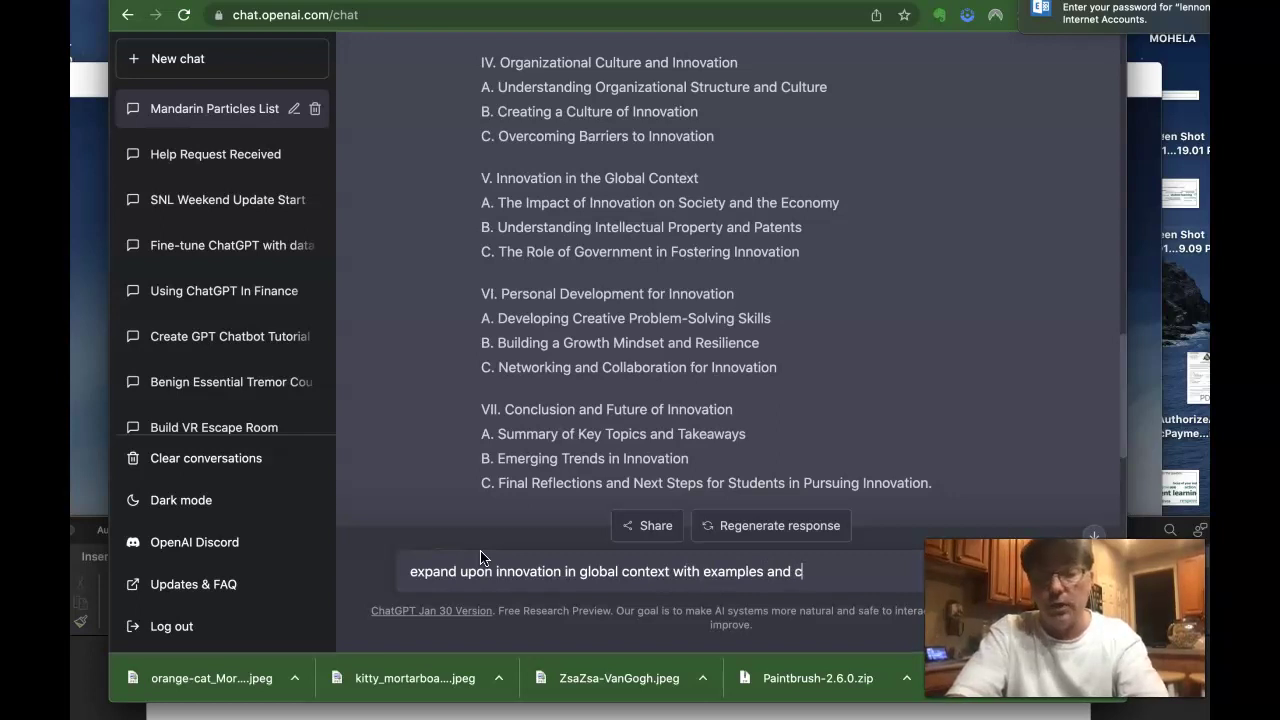
type("lass")
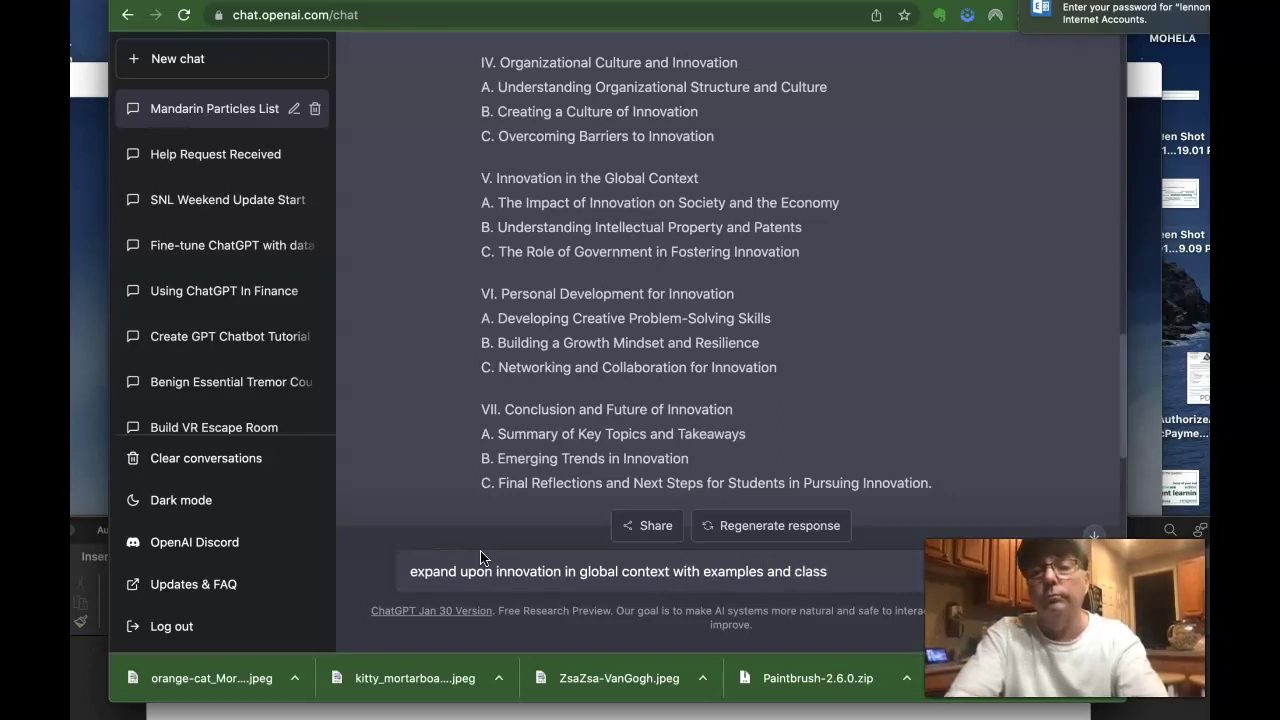
type(" xe")
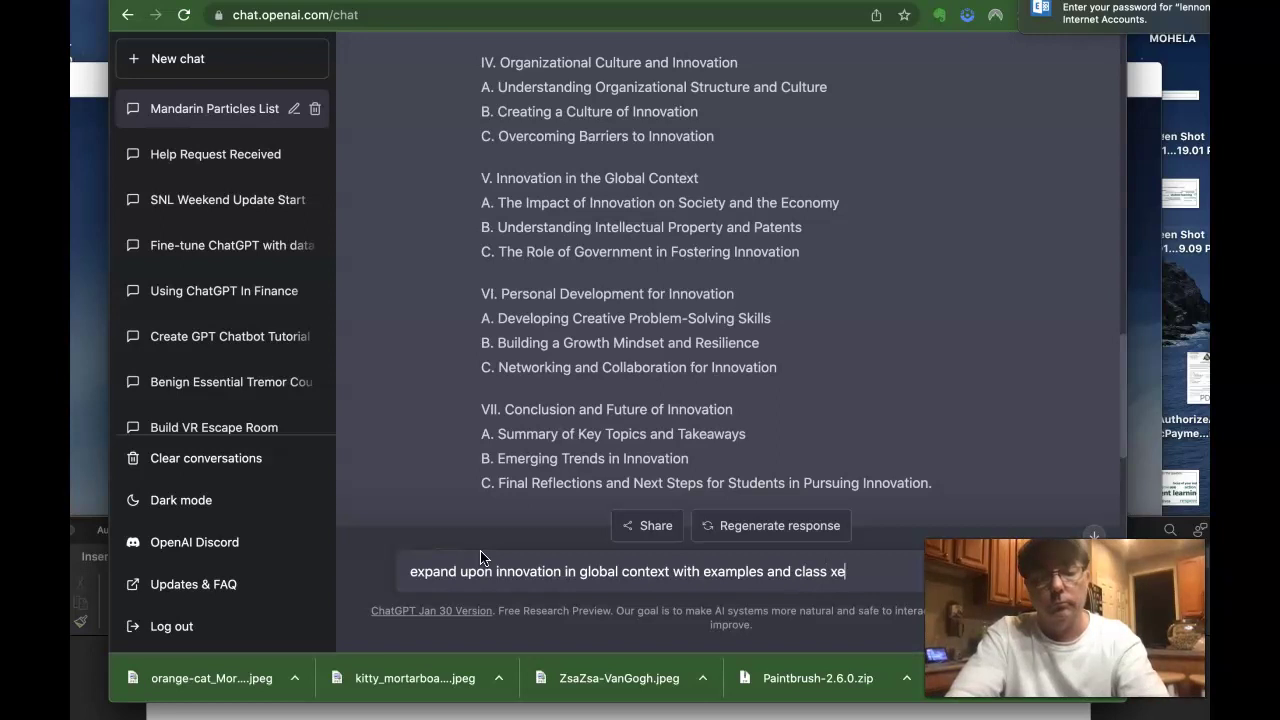
type("rcies")
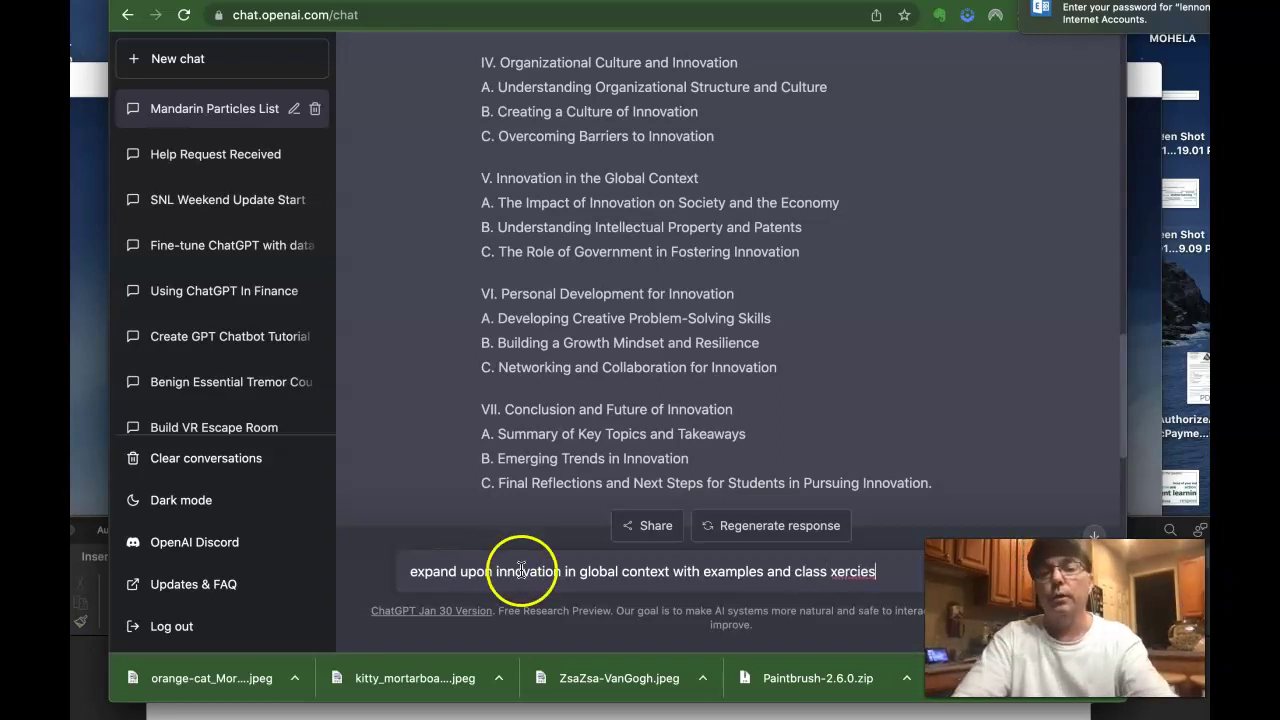
- Correct the spelling of the prompt's last word to "exercises" and send the prompt
left_click(831, 572)
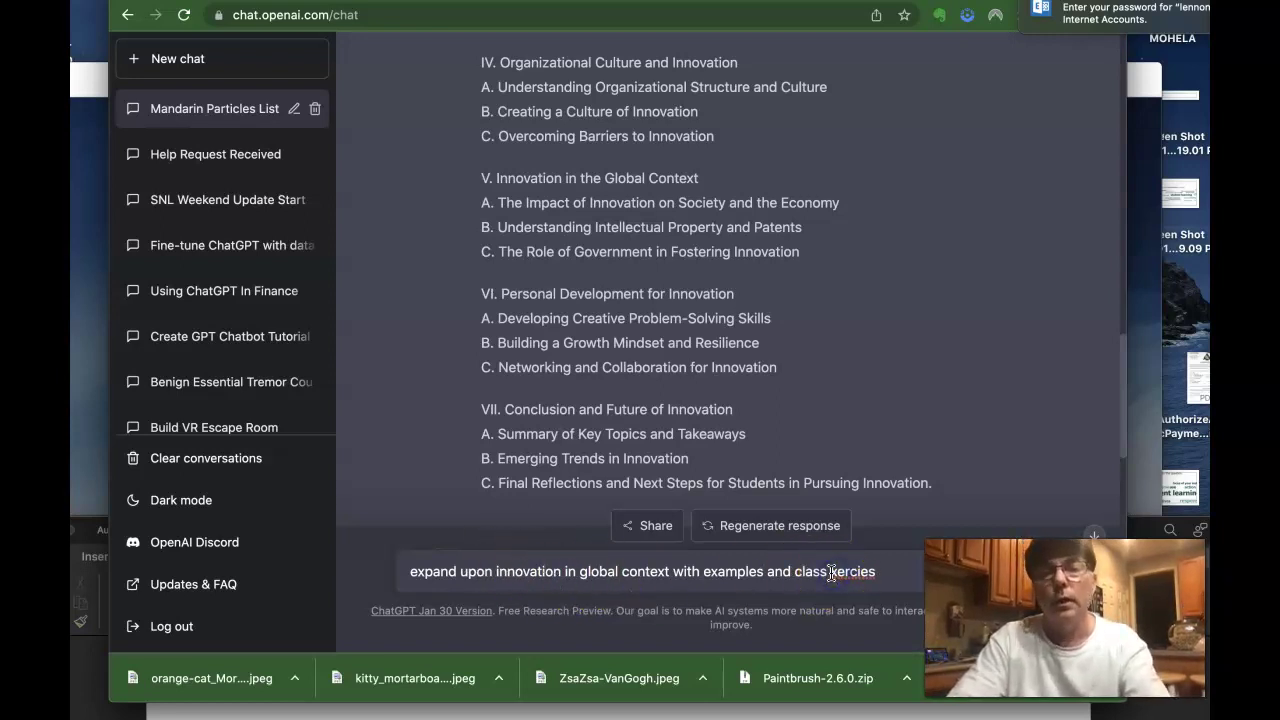
type("e")
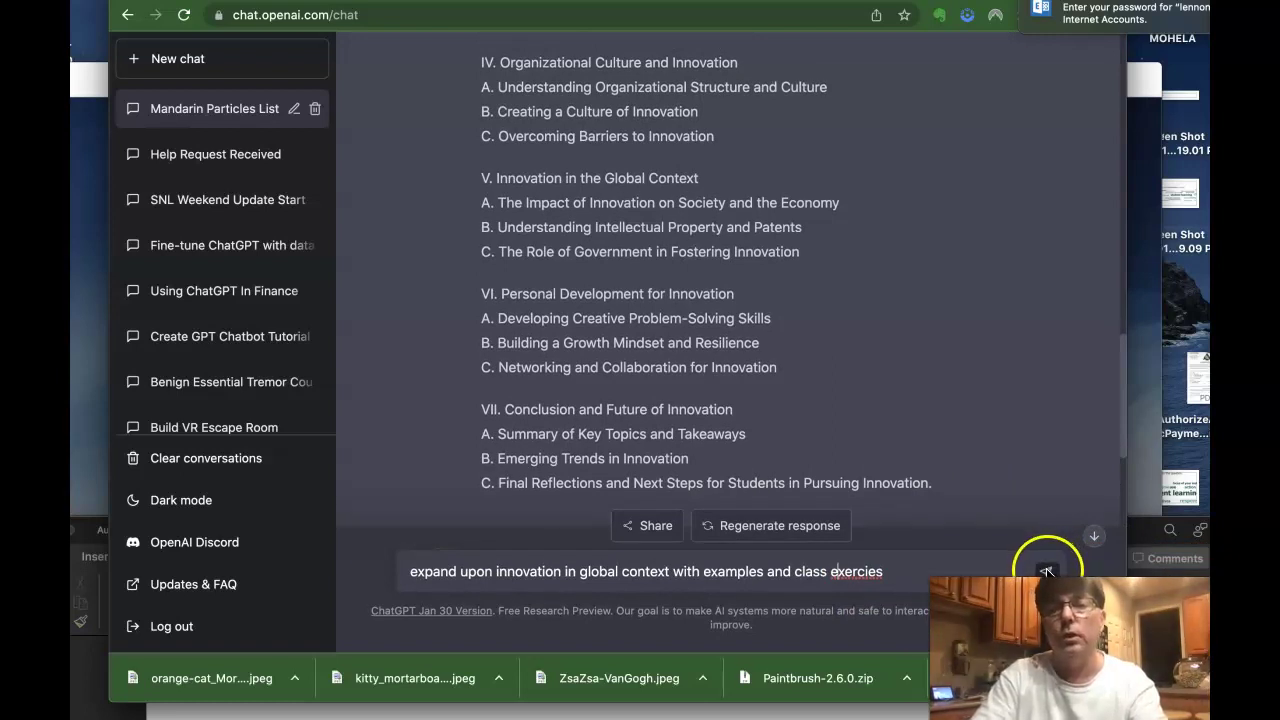
left_click(872, 572)
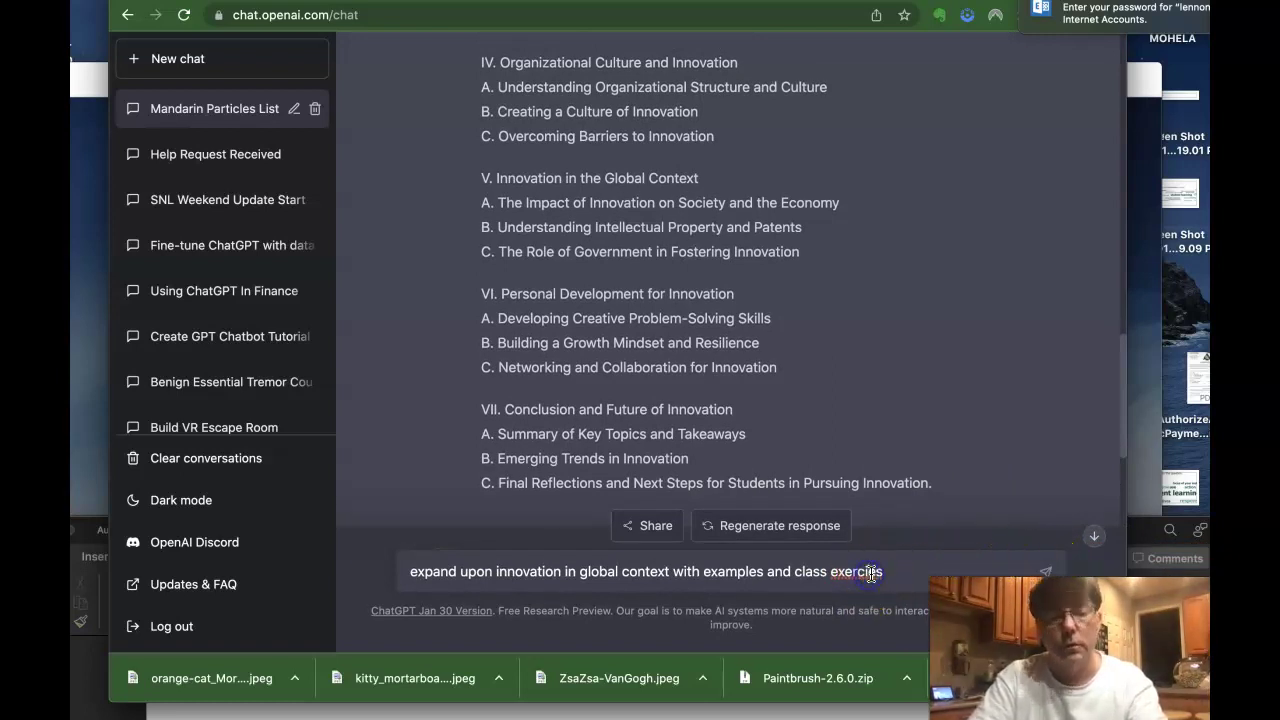
type("s")
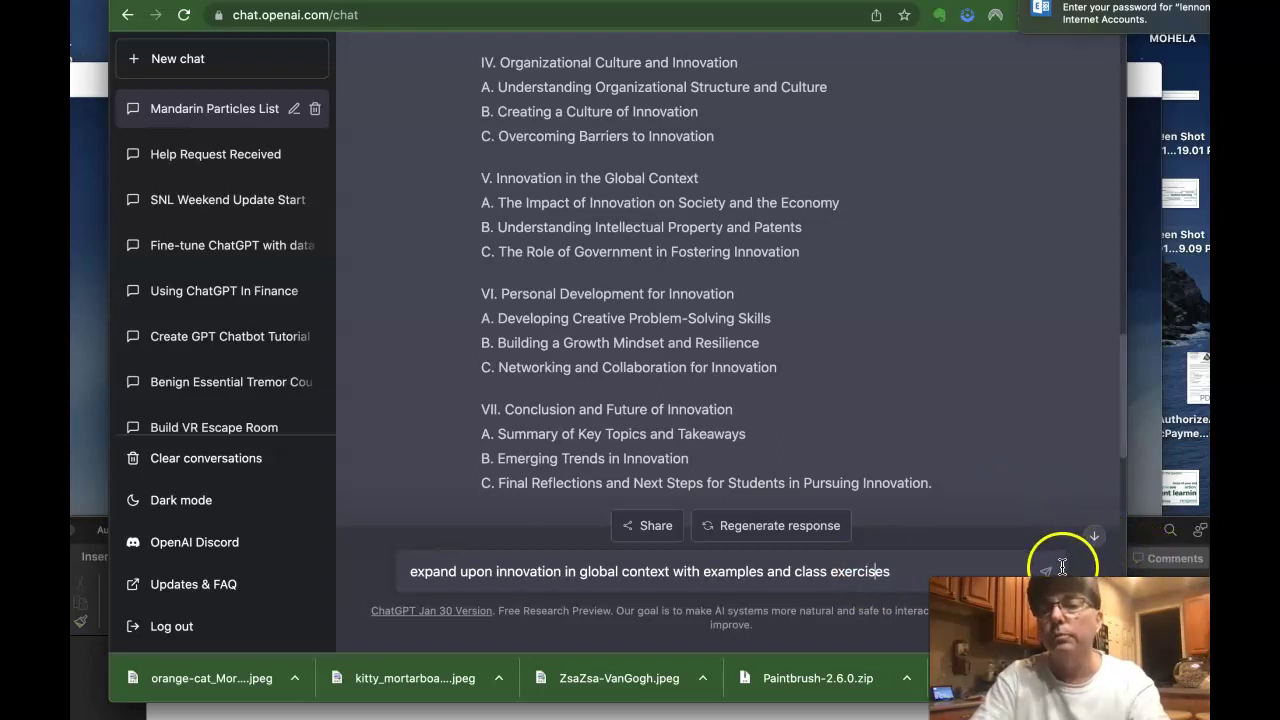
left_click(1045, 572)
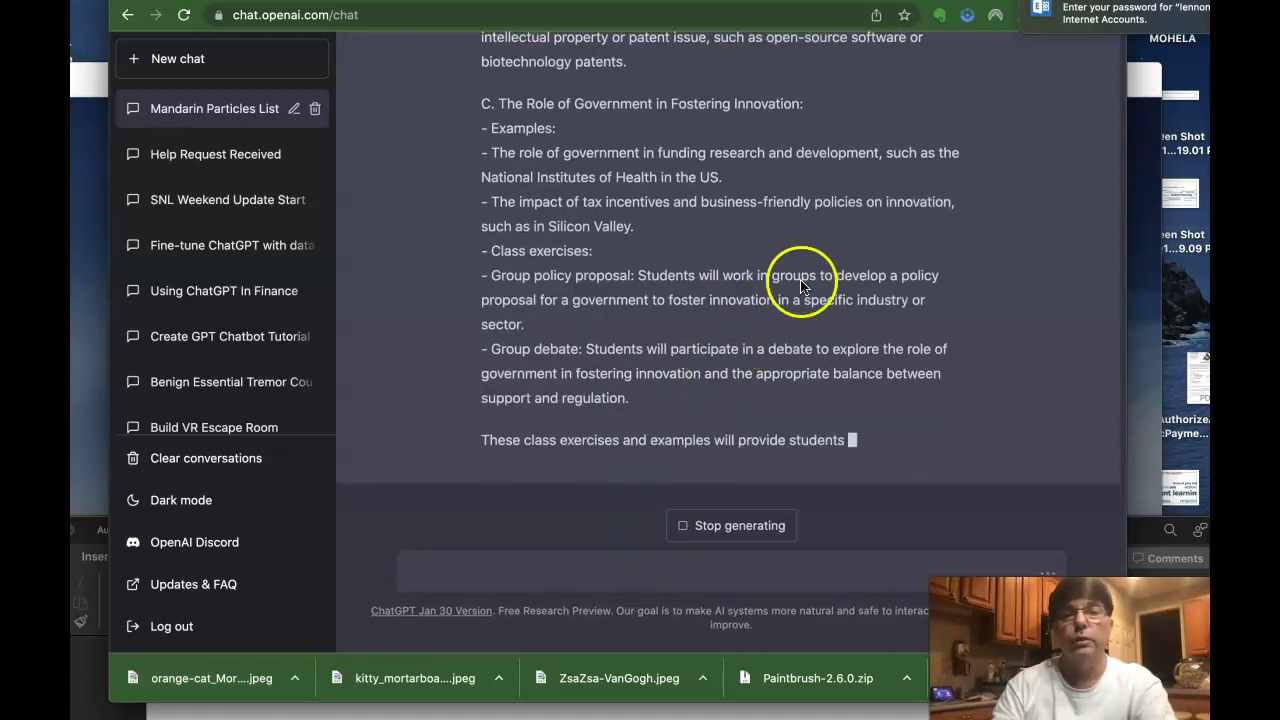
- Review the generated global-context section from its beginning, including the examples and class exercises for each topic
scroll(806, 277, "up", 10)
scroll(806, 277, "up", 4)
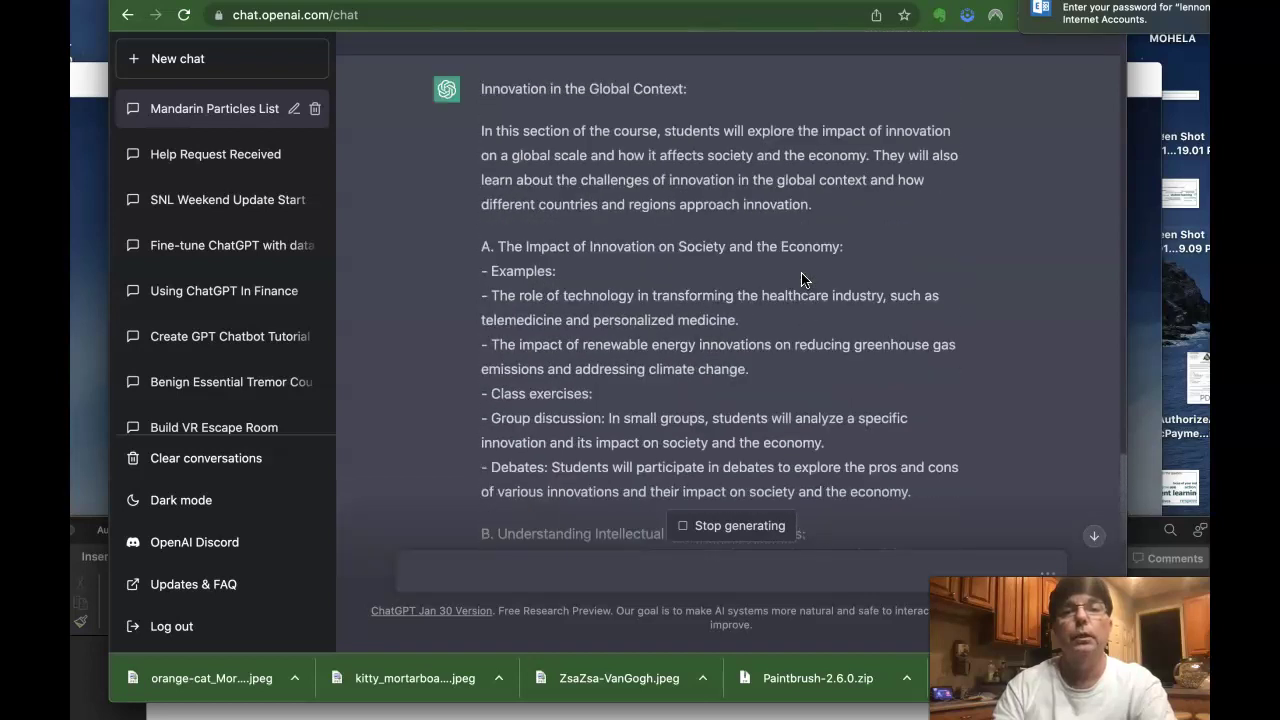
scroll(803, 278, "down", 2)
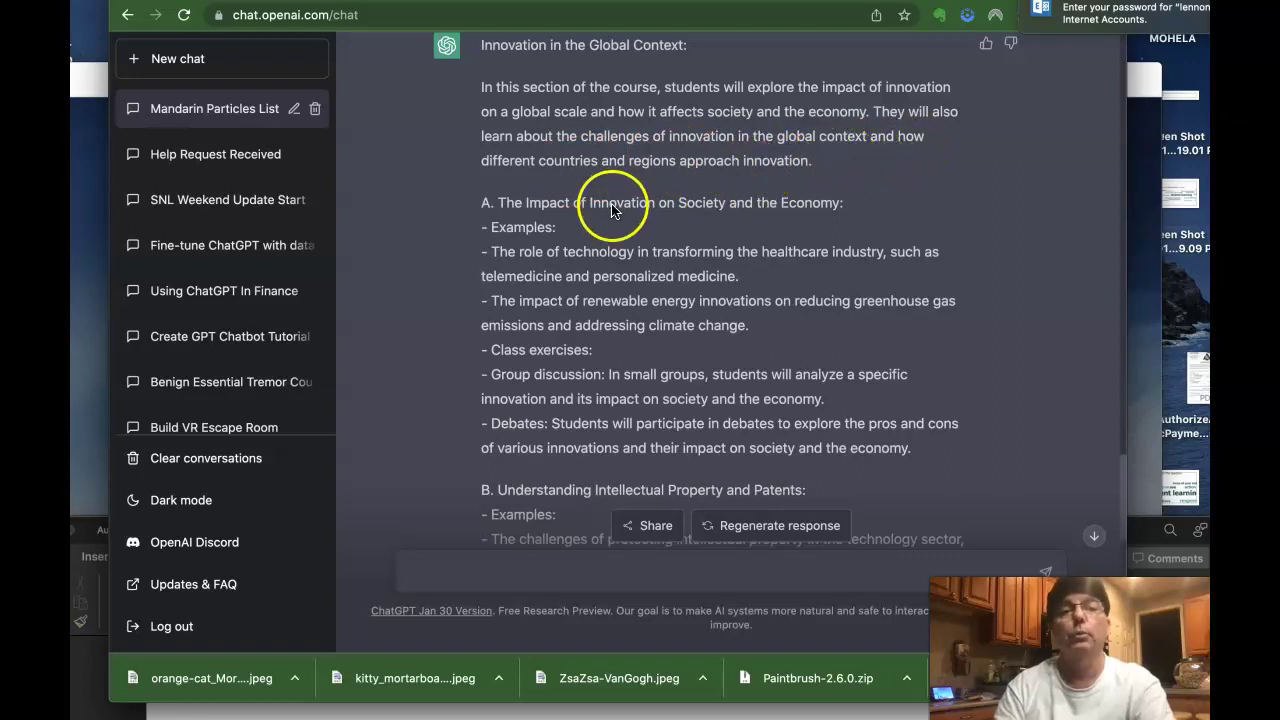
scroll(612, 235, "down", 2)
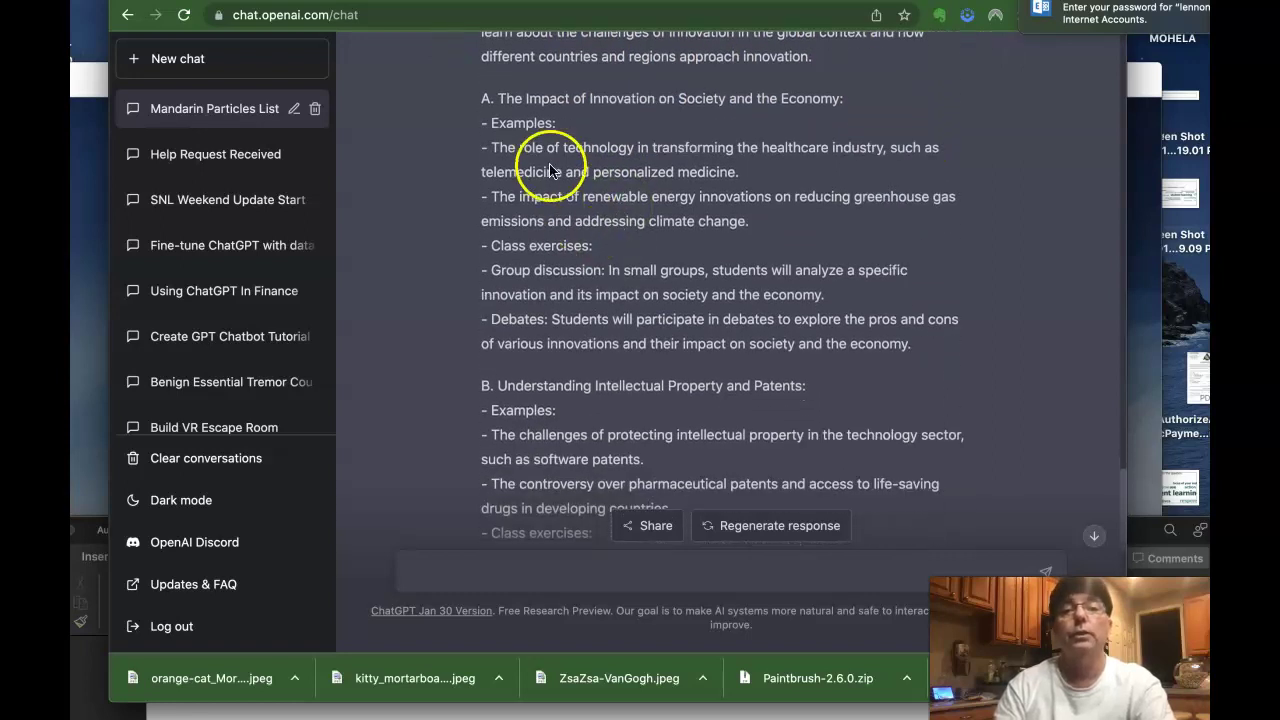